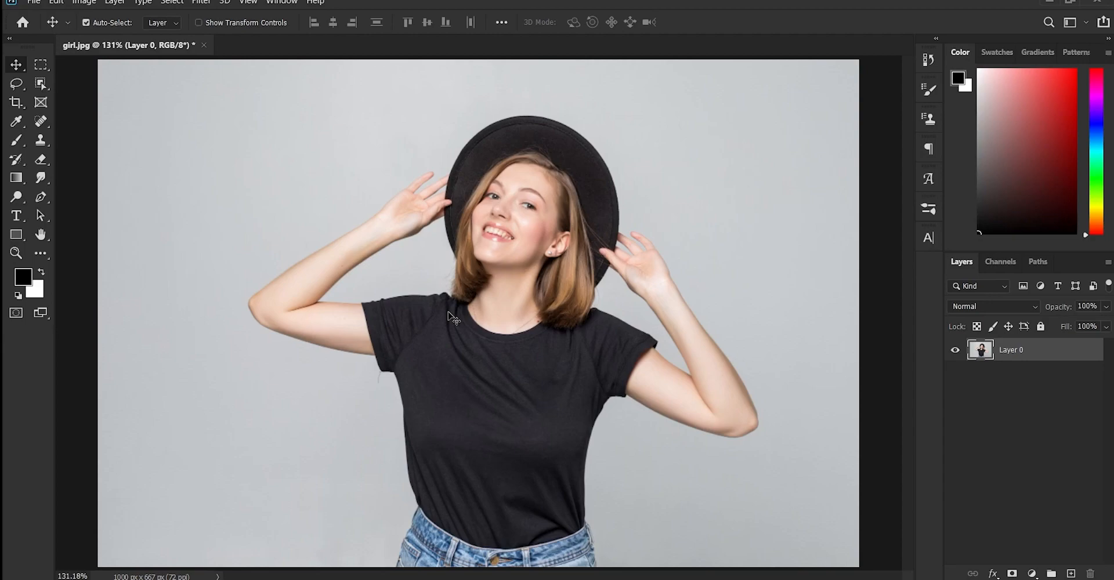
# Select the woman's black T-shirt with the Object Selection tool in Lasso mode
pyautogui.click(41, 84)
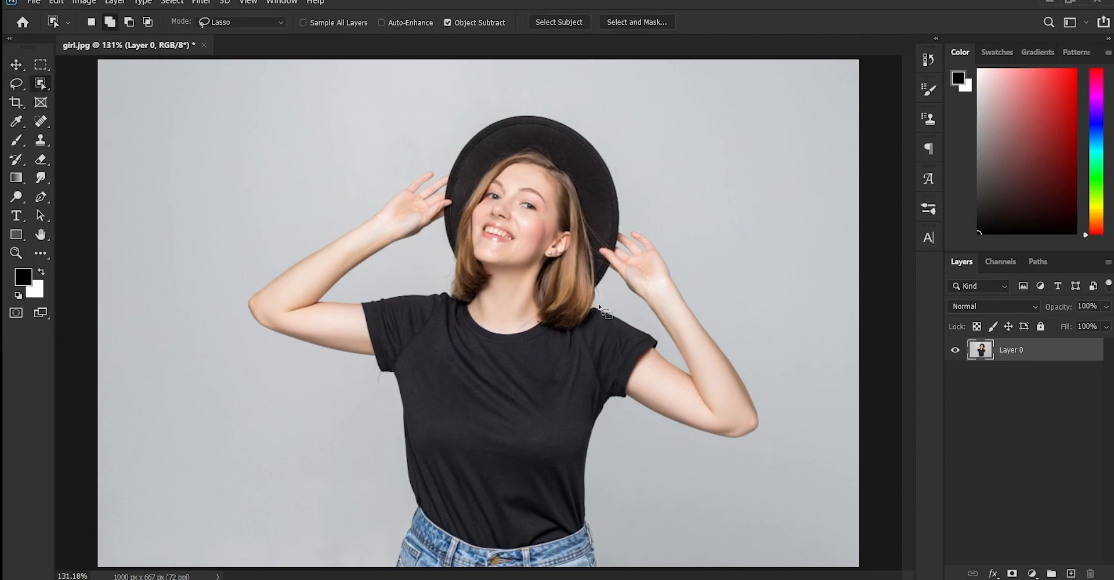
pyautogui.moveTo(598, 306)
pyautogui.mouseDown()
pyautogui.moveTo(561, 334)
pyautogui.moveTo(524, 319)
pyautogui.moveTo(498, 326)
pyautogui.moveTo(424, 288)
pyautogui.moveTo(360, 303)
pyautogui.moveTo(392, 451)
pyautogui.moveTo(421, 514)
pyautogui.moveTo(490, 547)
pyautogui.moveTo(586, 535)
pyautogui.moveTo(614, 425)
pyautogui.moveTo(662, 347)
pyautogui.moveTo(587, 303)
pyautogui.mouseUp()
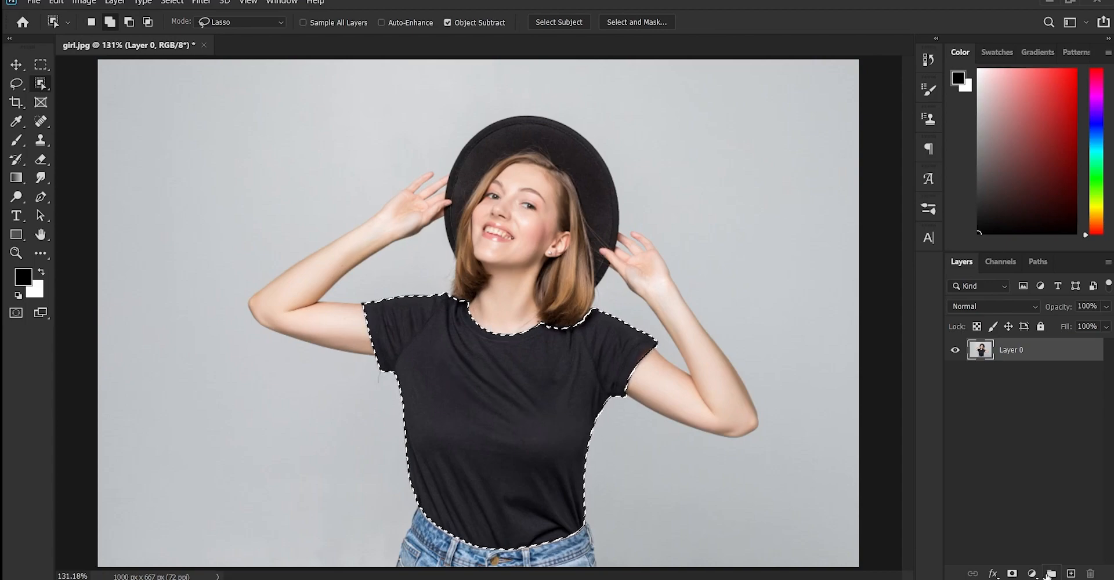
# Create a layer group above Layer 0 and name it "color change"
pyautogui.click(1051, 573)
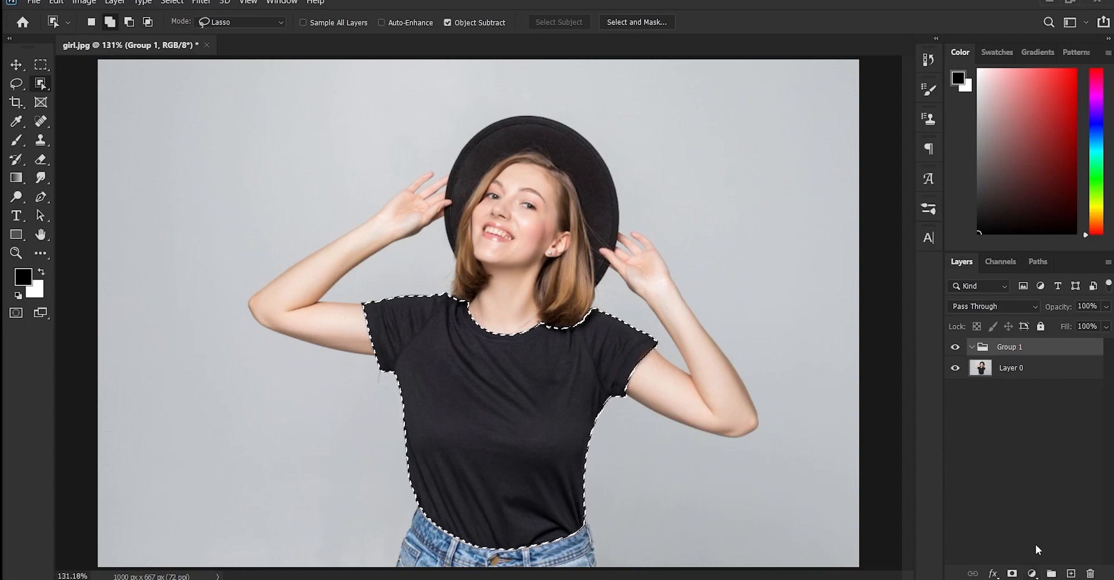
pyautogui.doubleClick(1010, 347)
pyautogui.write('colo')
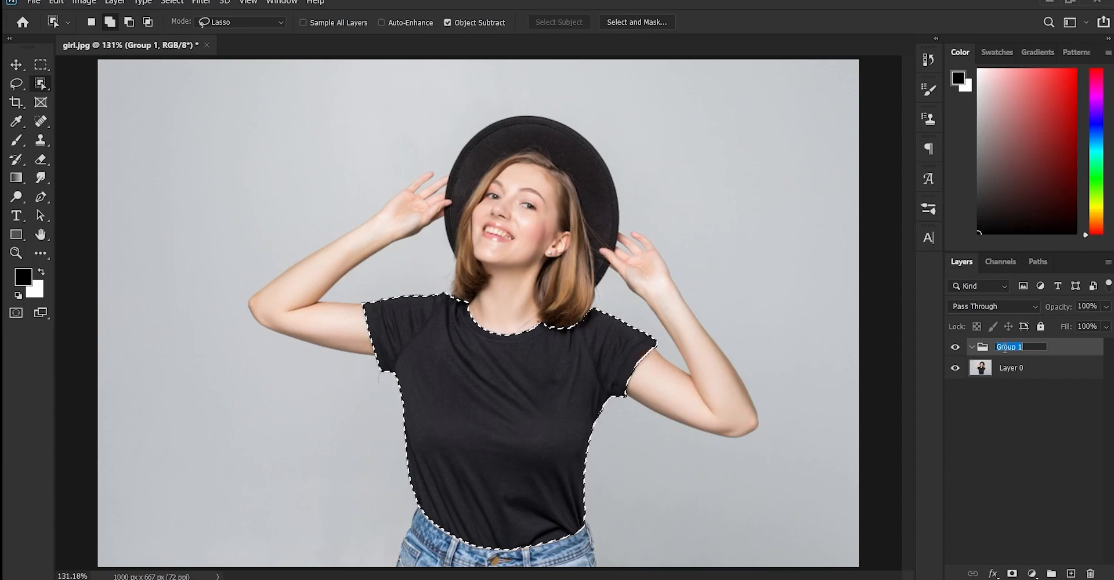
pyautogui.write('r change')
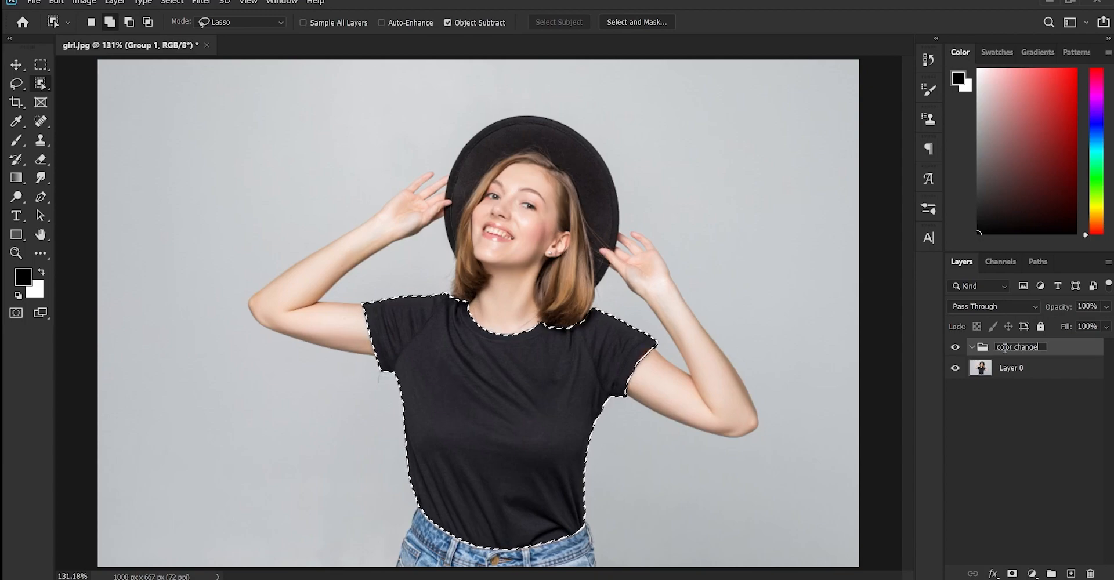
pyautogui.press('Return')
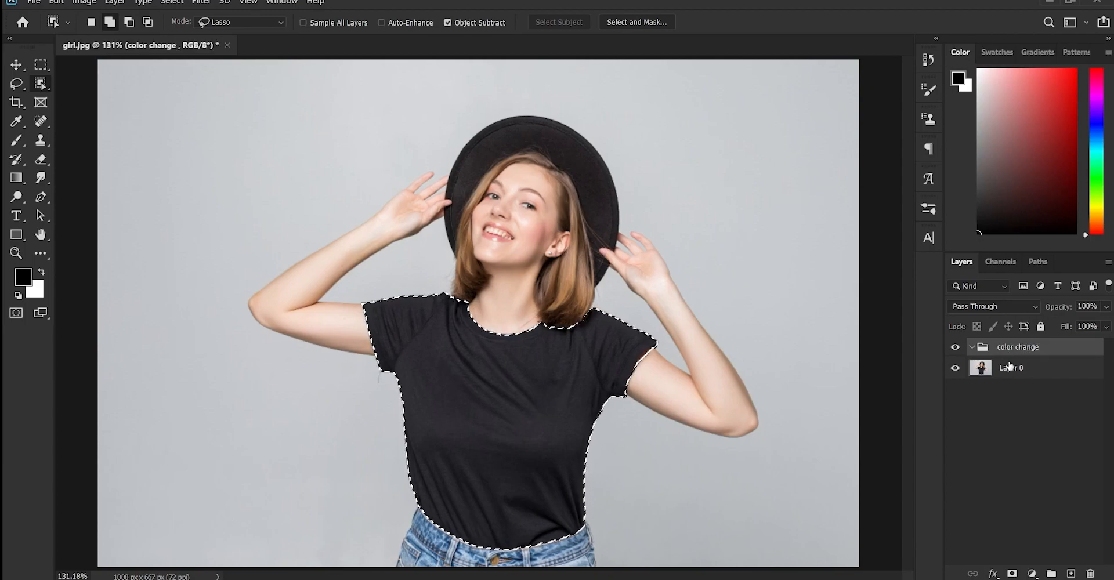
pyautogui.click(1011, 368)
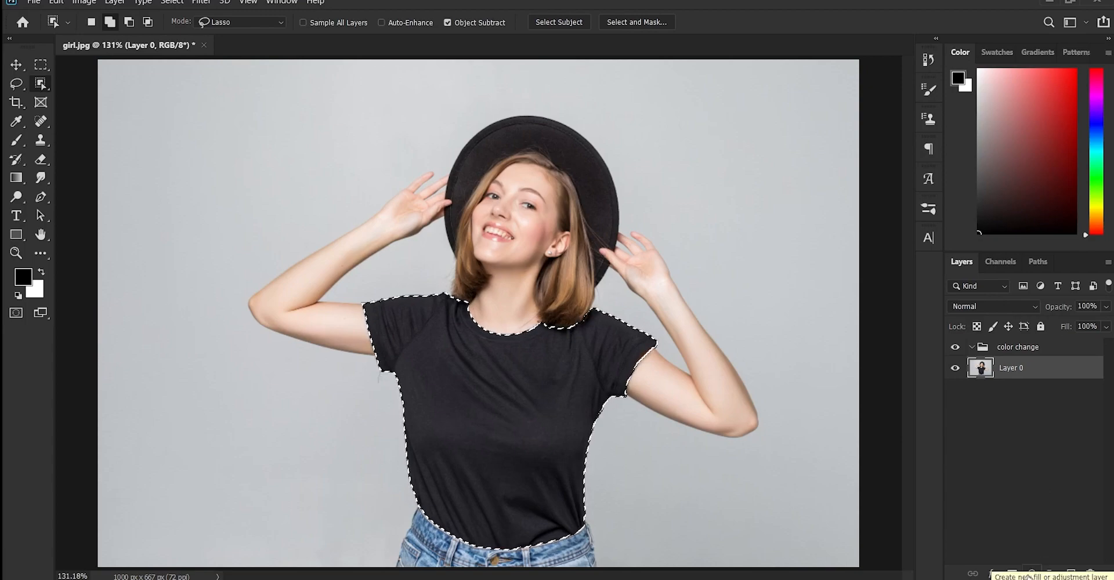
pyautogui.click(1016, 355)
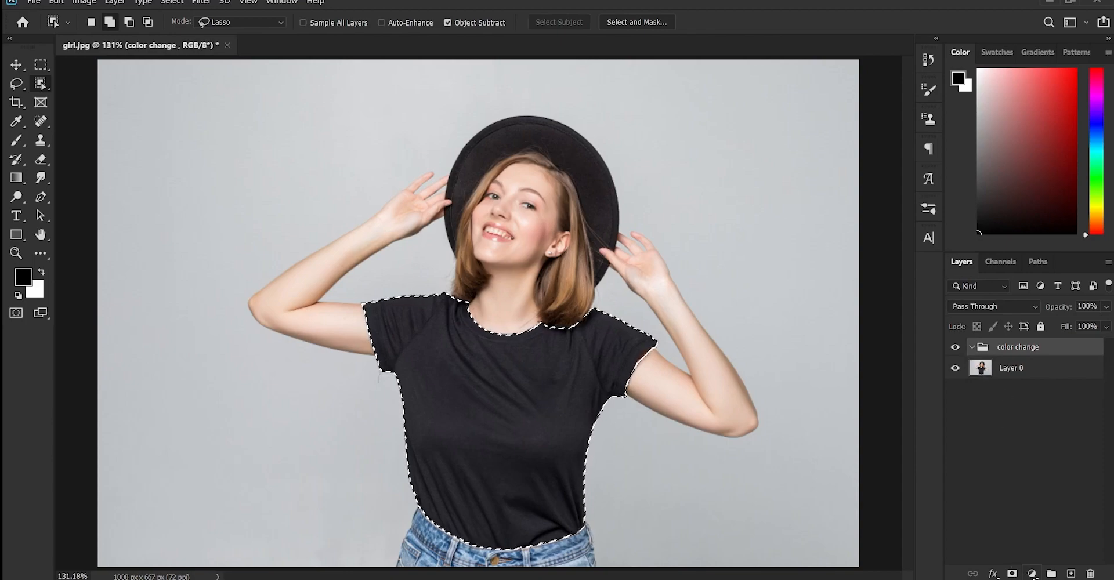
pyautogui.click(1032, 574)
pyautogui.click(1029, 328)
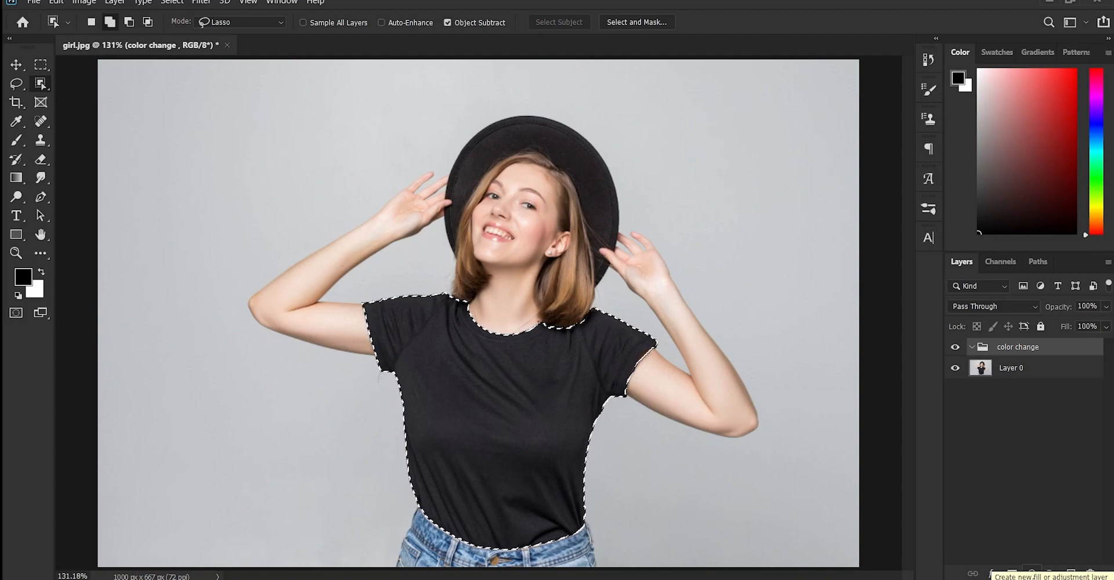
pyautogui.click(1032, 574)
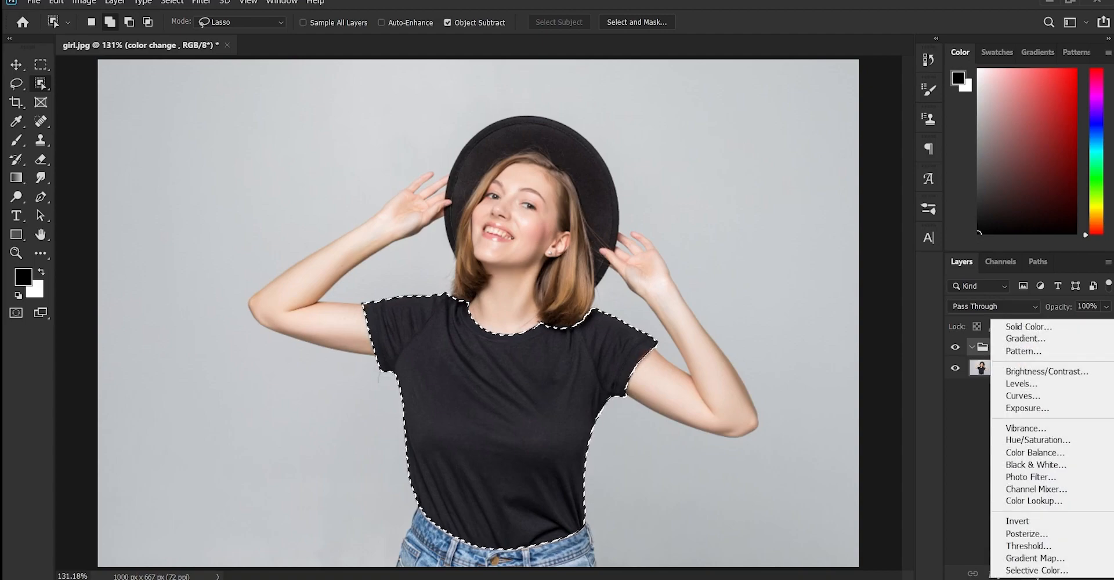
pyautogui.press('Escape')
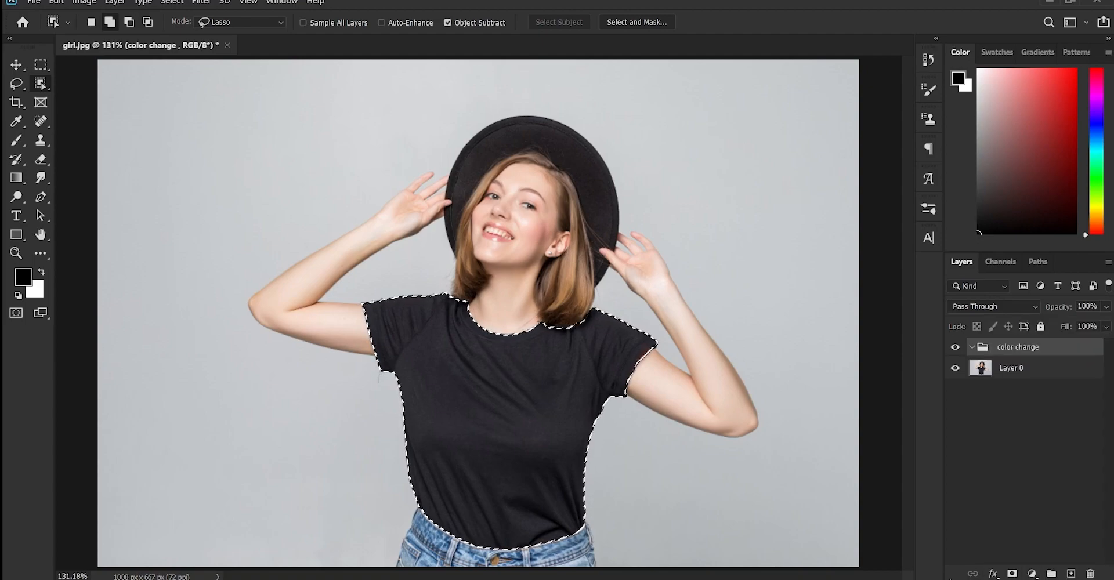
# Add a layer mask to the color change group from the T-shirt selection, load the mask as a selection and deselect it
pyautogui.click(1011, 574)
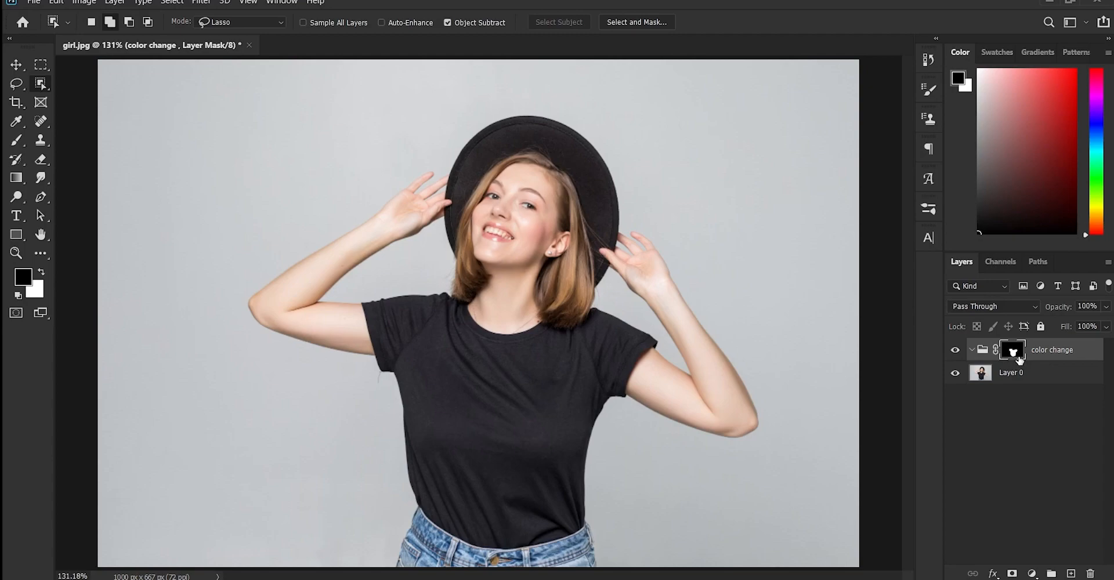
pyautogui.click(1033, 574)
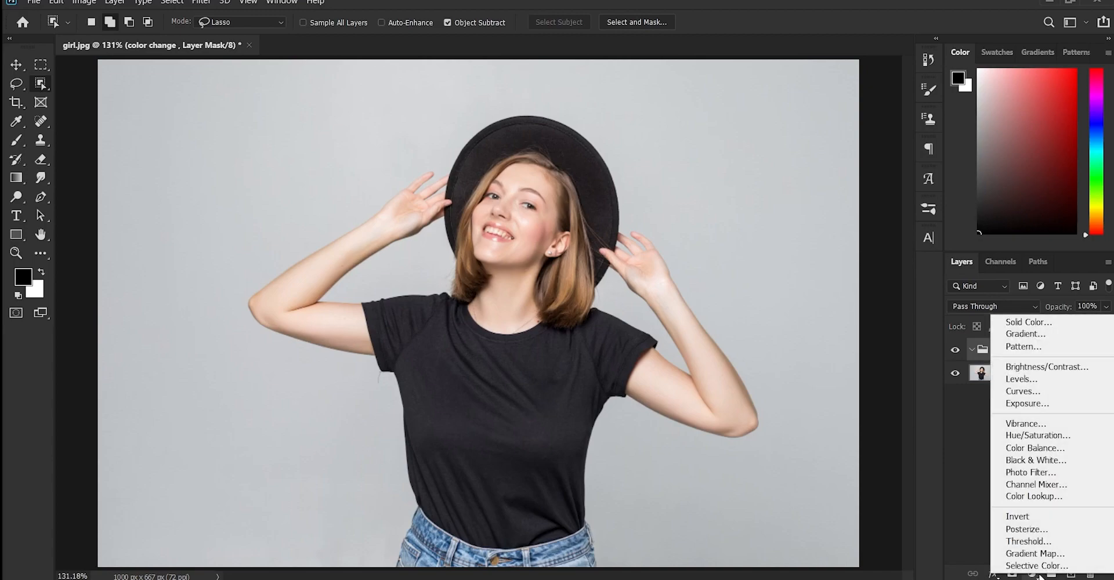
pyautogui.click(902, 507)
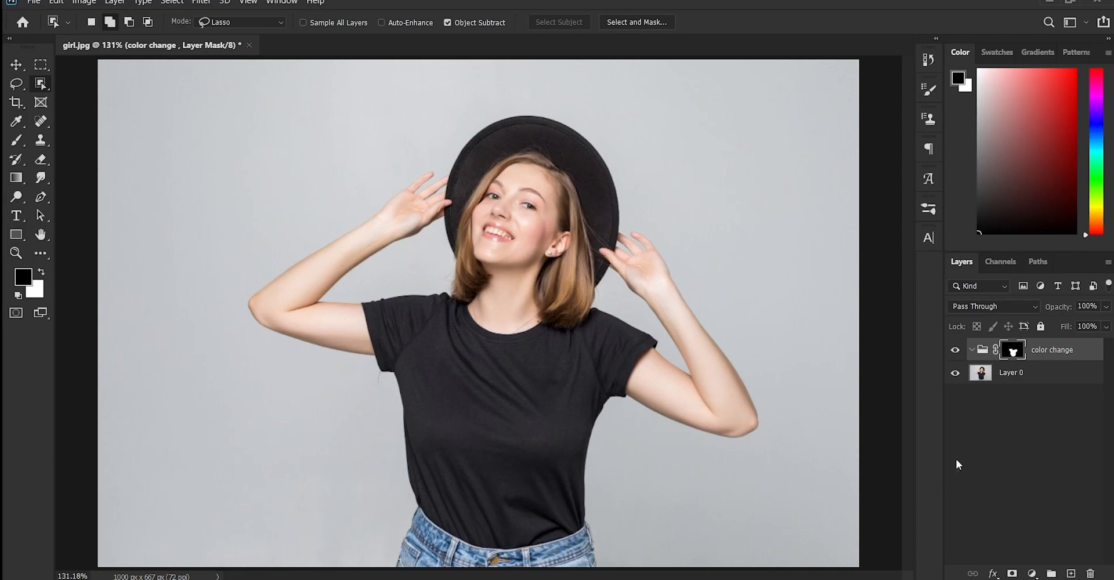
pyautogui.keyDown('ctrl'); pyautogui.click(1012, 349); pyautogui.keyUp('ctrl')
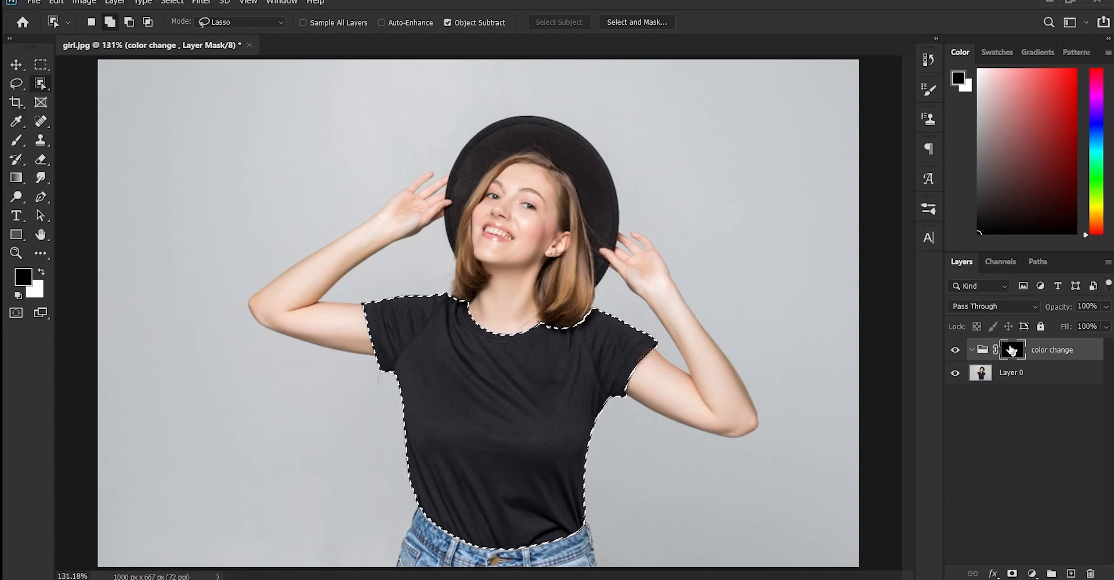
pyautogui.hotkey('ctrl', 'd')
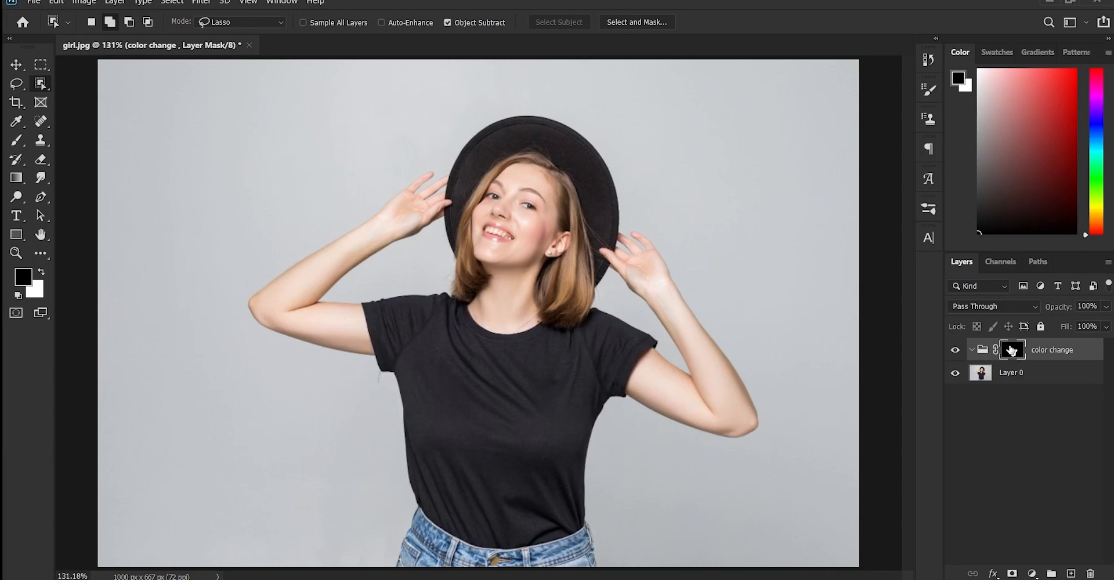
# Add a Levels adjustment layer inside the color change group and delete its layer mask
pyautogui.click(1032, 573)
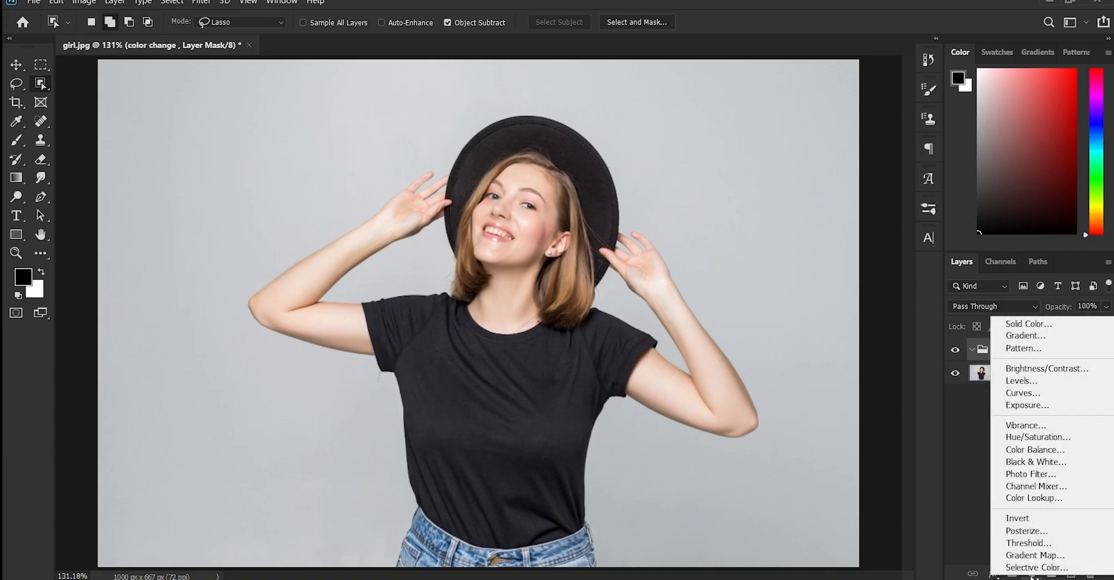
pyautogui.click(1021, 381)
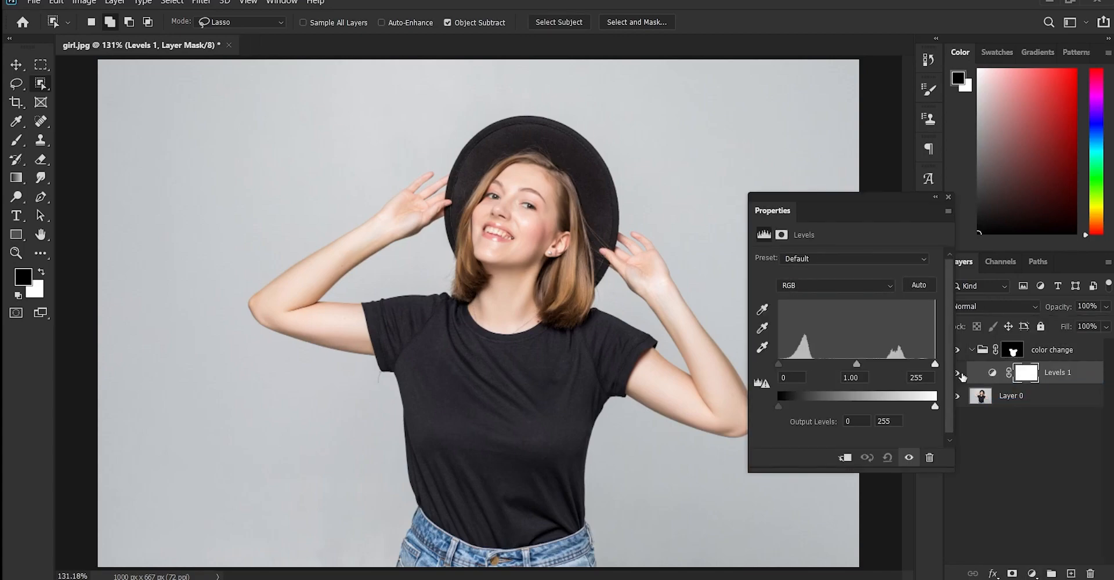
pyautogui.click(949, 200)
pyautogui.doubleClick(1054, 372)
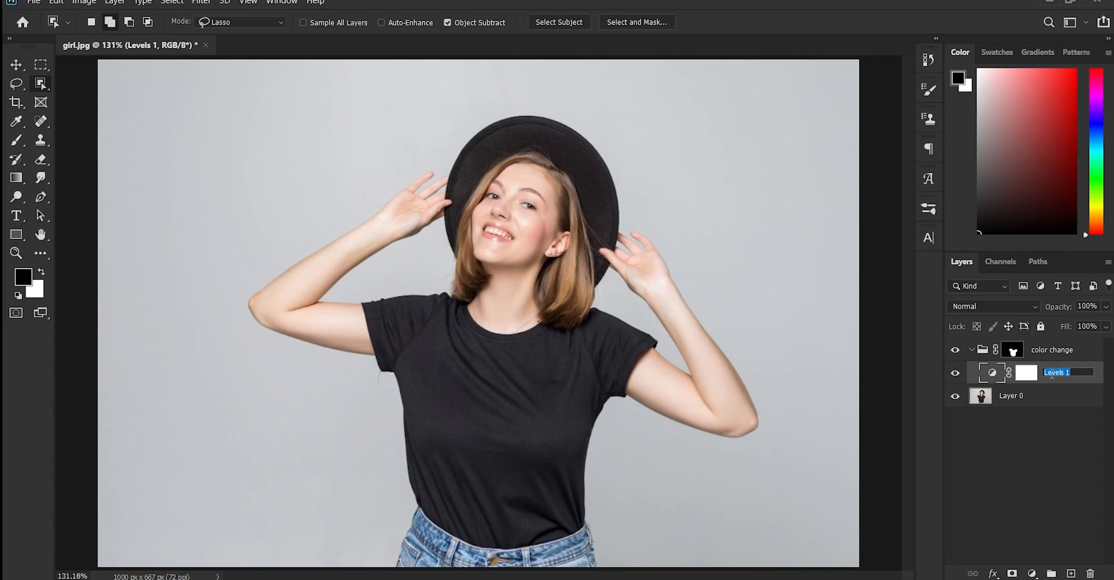
pyautogui.rightClick(1025, 373)
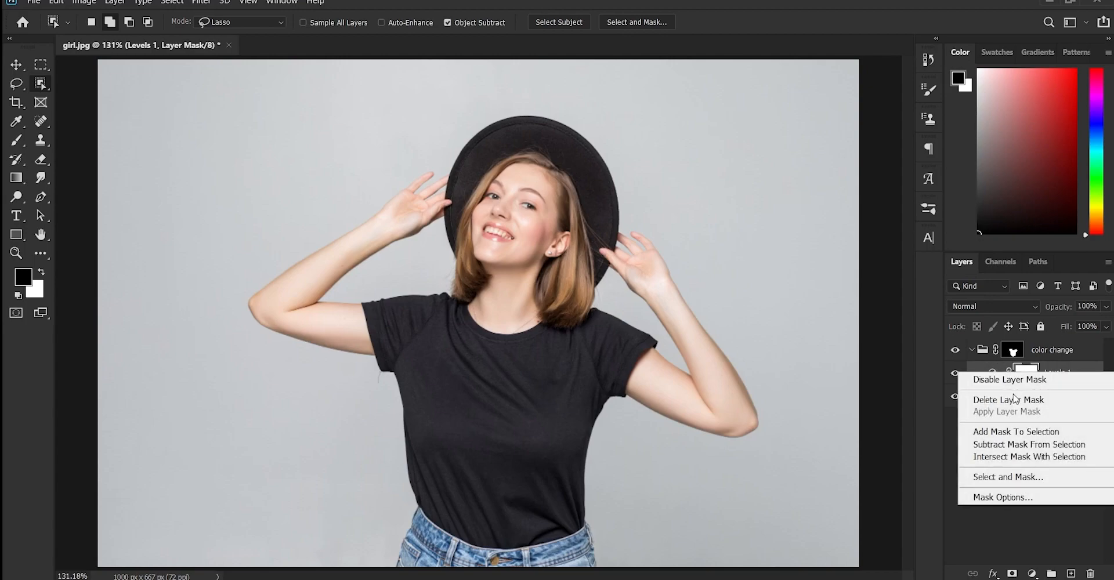
pyautogui.click(1022, 399)
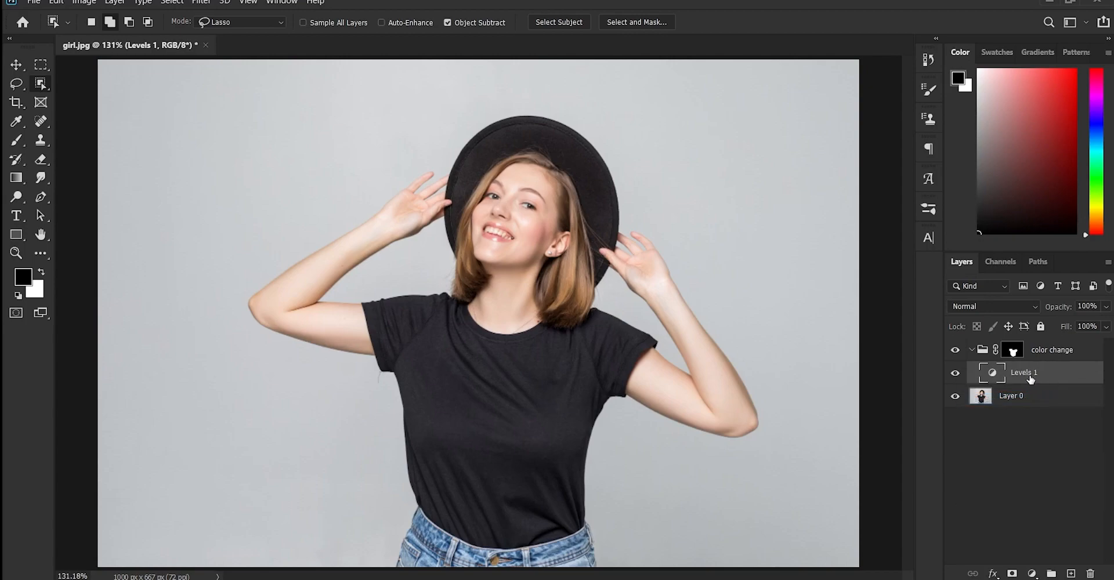
# Rename the Levels adjustment layer as "brightness"
pyautogui.doubleClick(1030, 378)
pyautogui.write('brightness')
pyautogui.doubleClick(1040, 372)
pyautogui.press('Return')
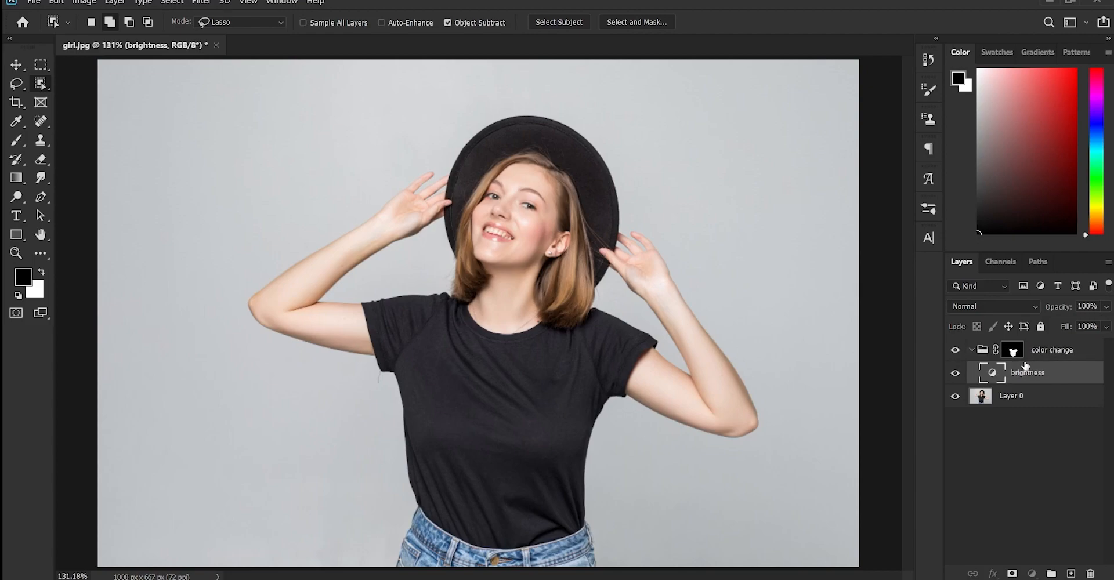
pyautogui.click(974, 352)
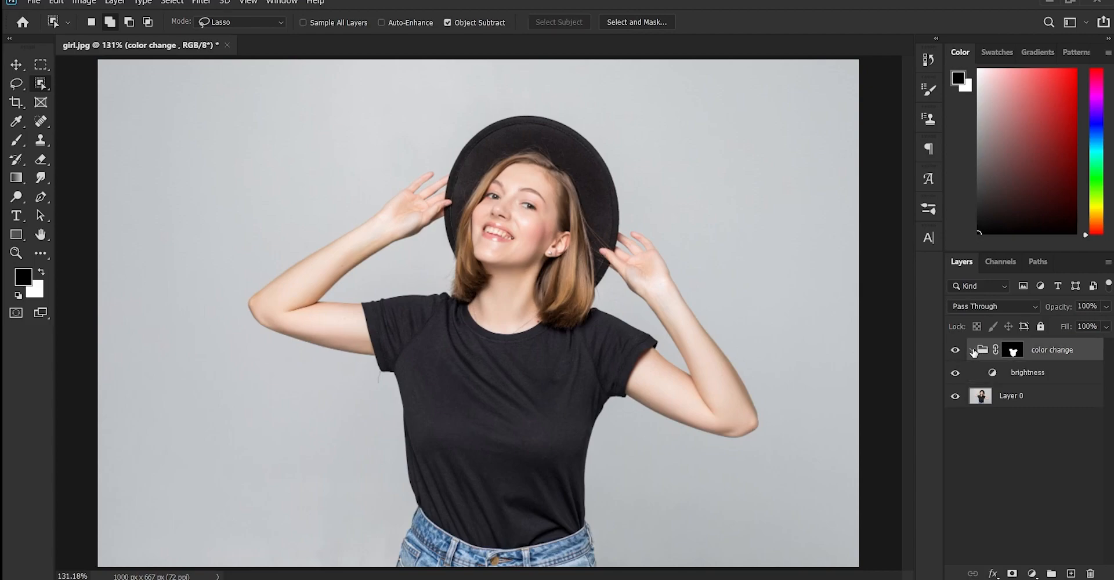
pyautogui.doubleClick(1019, 374)
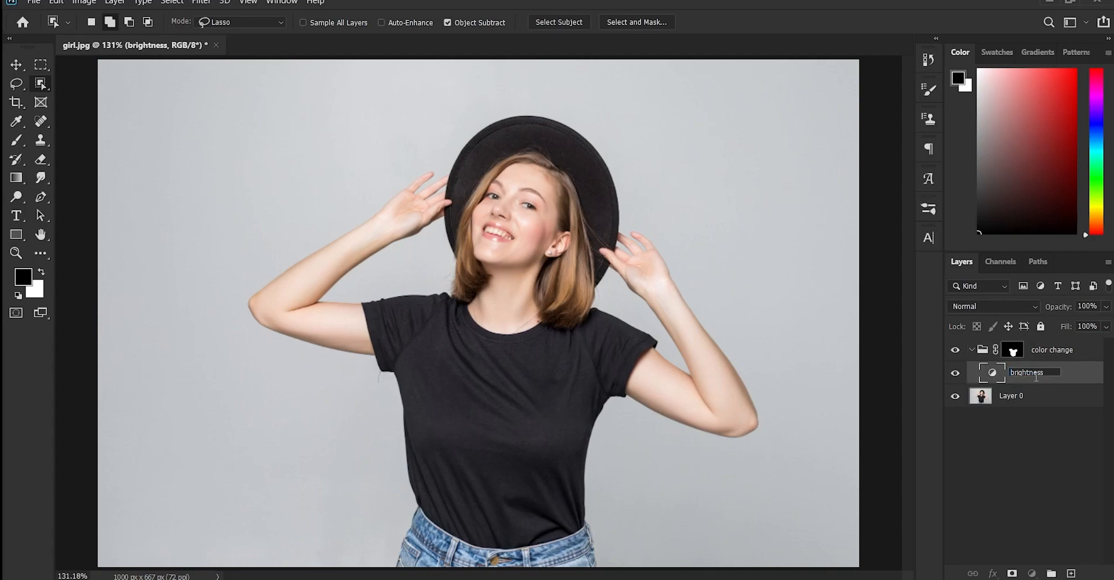
pyautogui.doubleClick(1019, 375)
pyautogui.click(1060, 374)
pyautogui.press('Return')
# Add a black (000000) Solid Color fill layer above the brightness layer in the color change group
pyautogui.click(1033, 574)
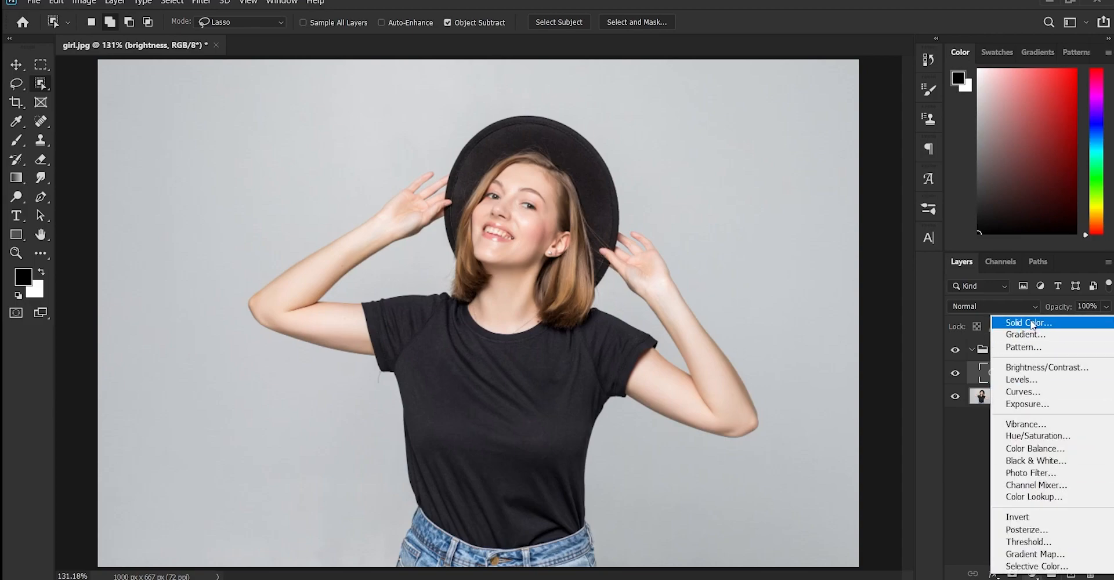
pyautogui.click(1043, 326)
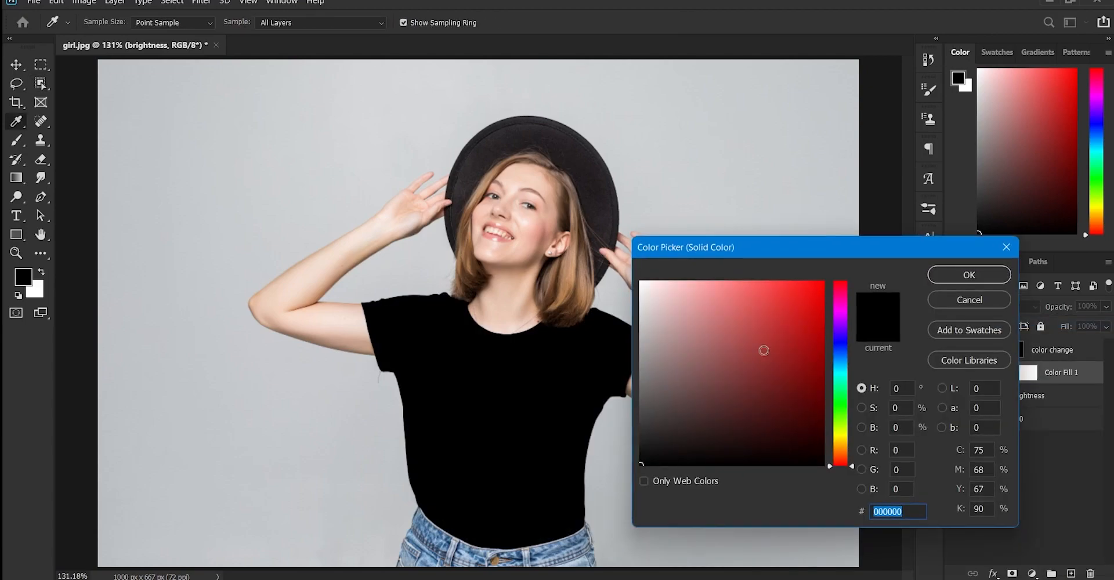
pyautogui.click(953, 272)
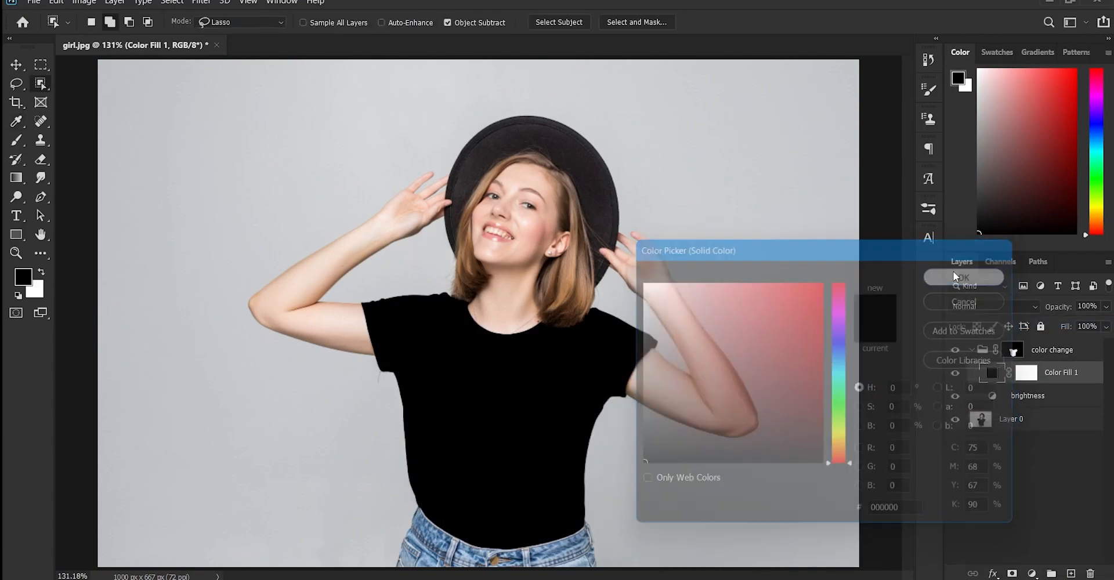
pyautogui.click(1025, 372)
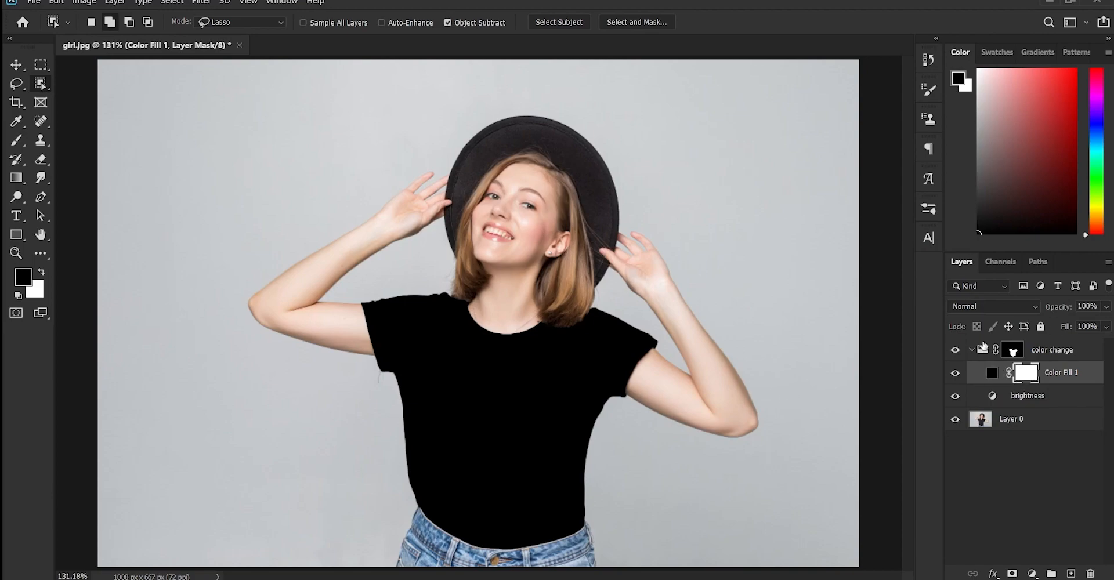
# Change the Solid Color fill layer to the blue-violet color 4100b9
pyautogui.doubleClick(991, 372)
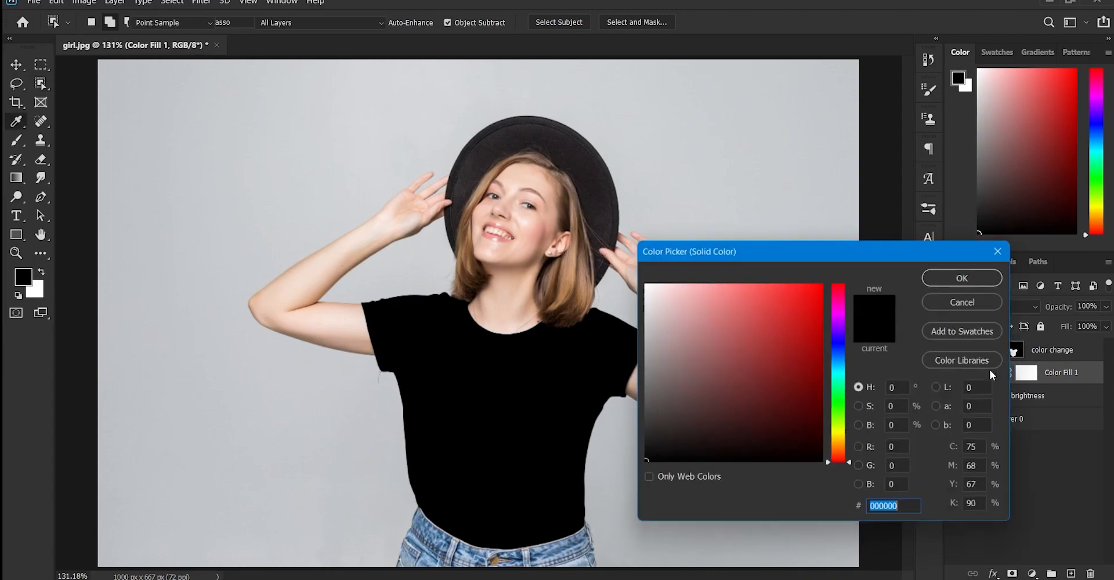
pyautogui.click(824, 332)
pyautogui.click(840, 331)
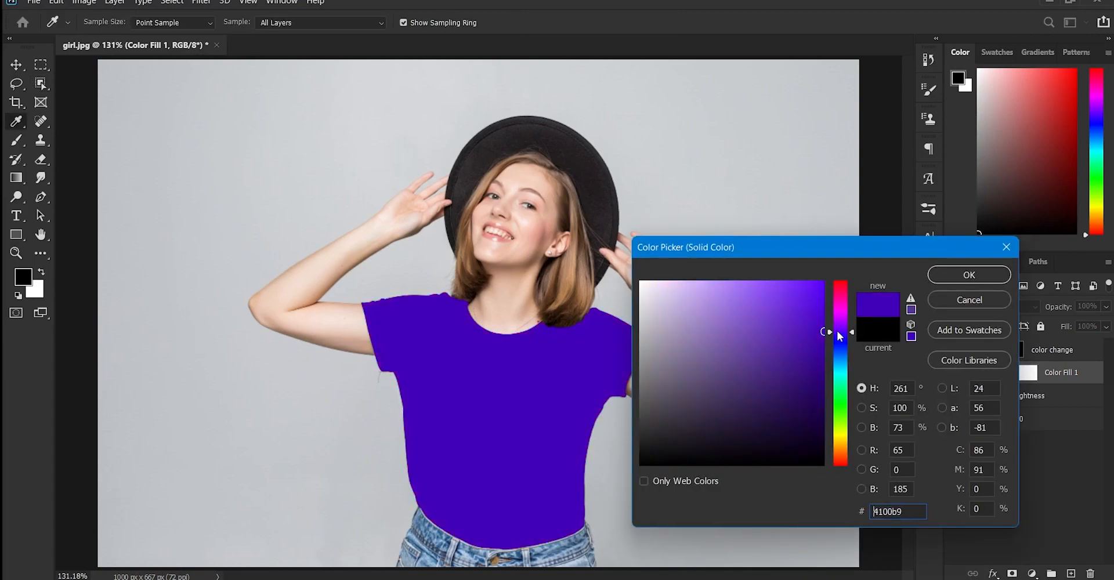
pyautogui.click(969, 274)
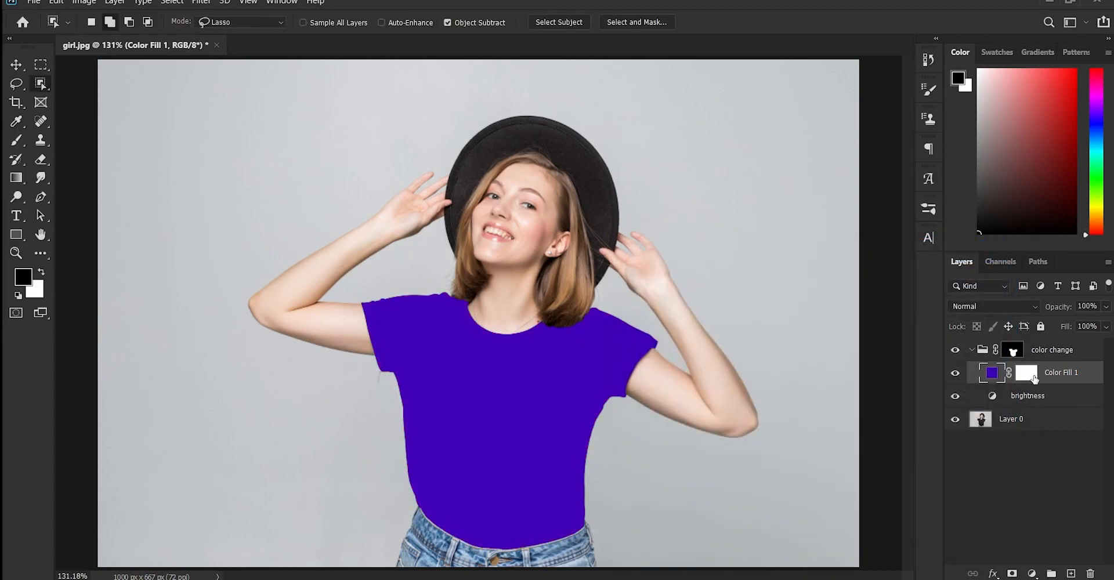
# Delete the layer mask of the Solid Color fill layer
pyautogui.click(1035, 377)
pyautogui.rightClick(1035, 377)
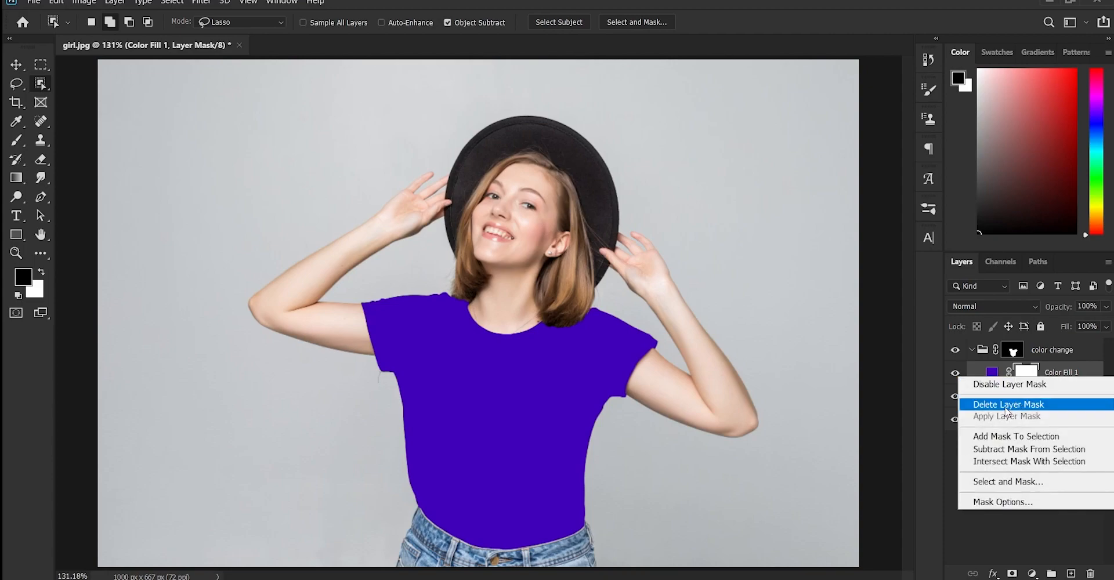
pyautogui.click(1007, 404)
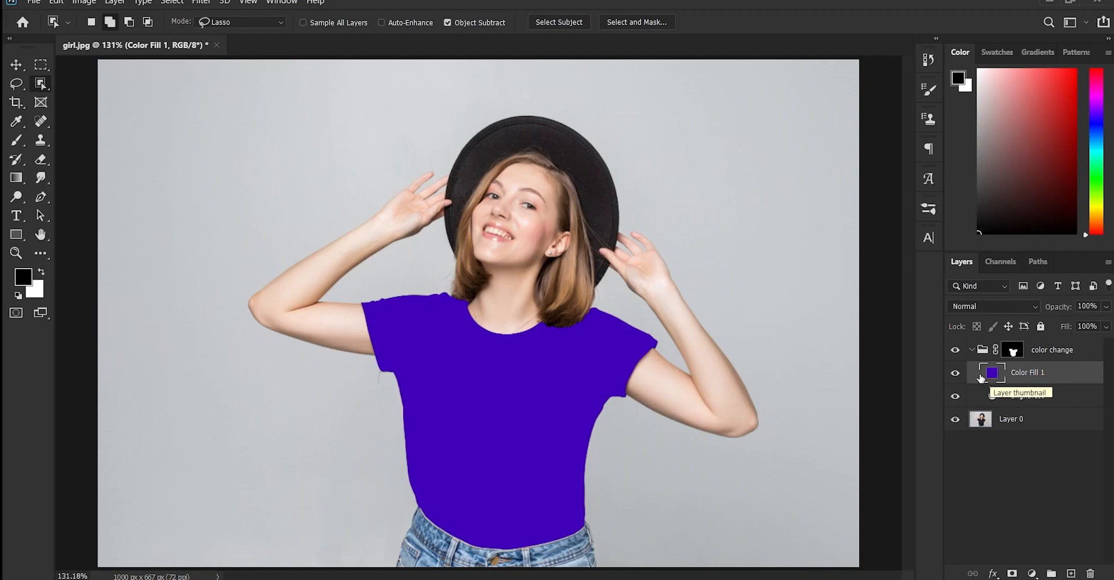
# Rename the Solid Color fill layer as "hue & saturation"
pyautogui.doubleClick(1021, 374)
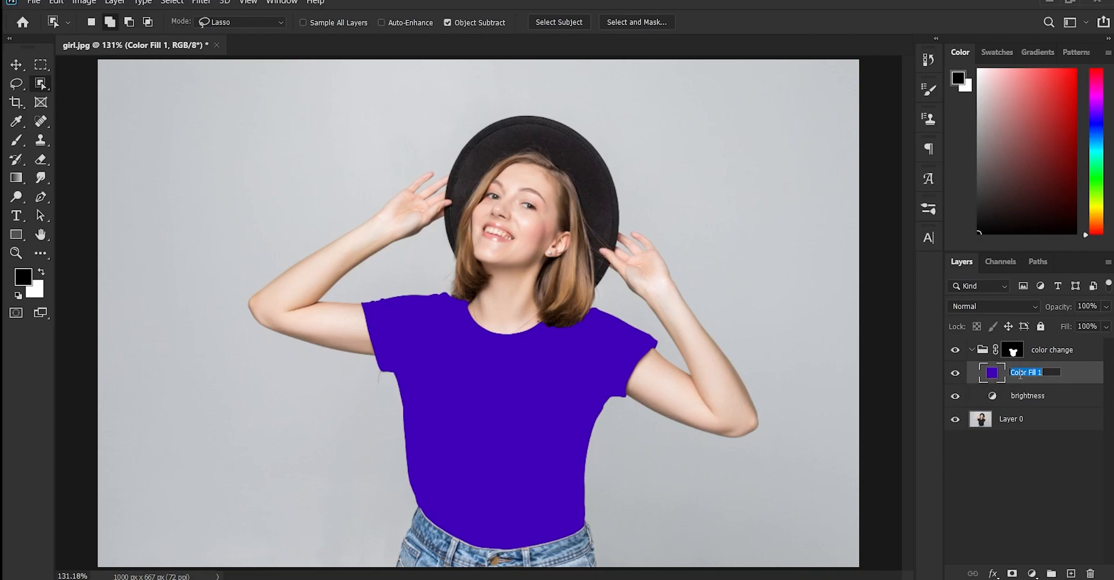
pyautogui.write('hue & saturation')
pyautogui.press('Return')
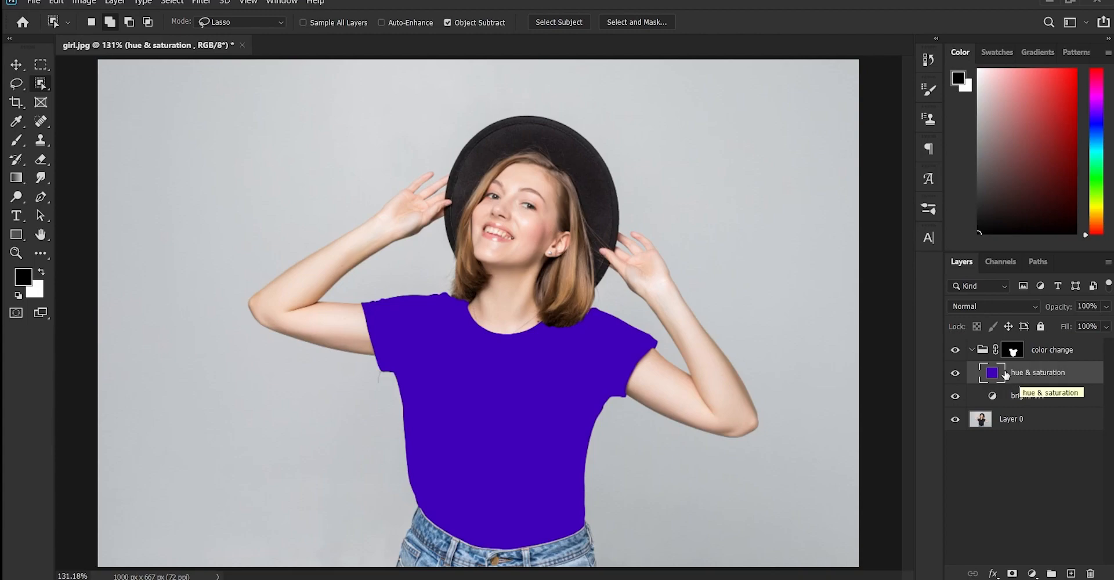
# Set the blend mode of the "hue & saturation" fill layer to Color
pyautogui.click(980, 307)
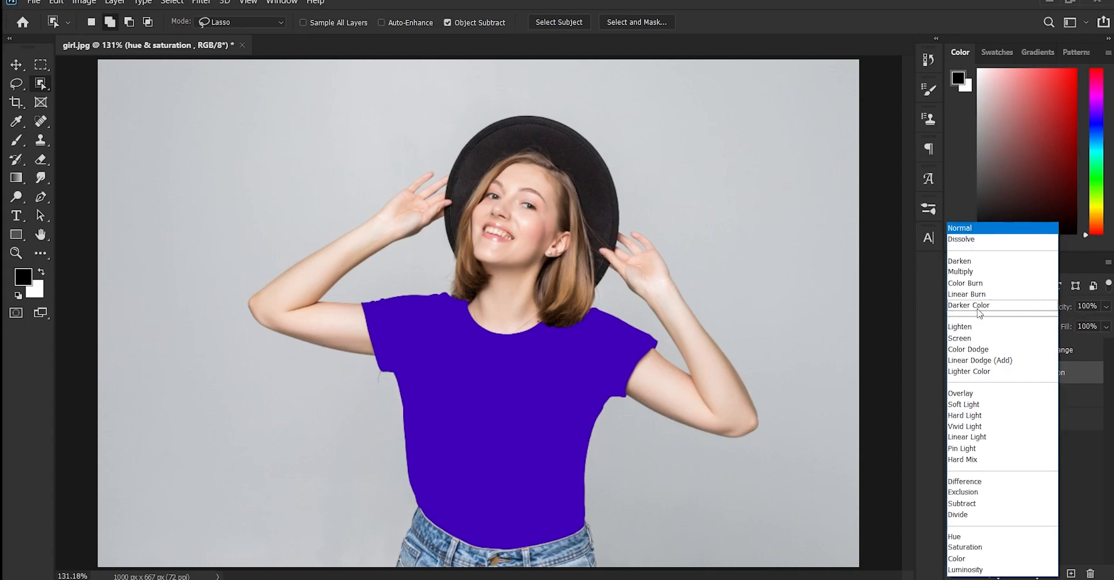
pyautogui.click(958, 559)
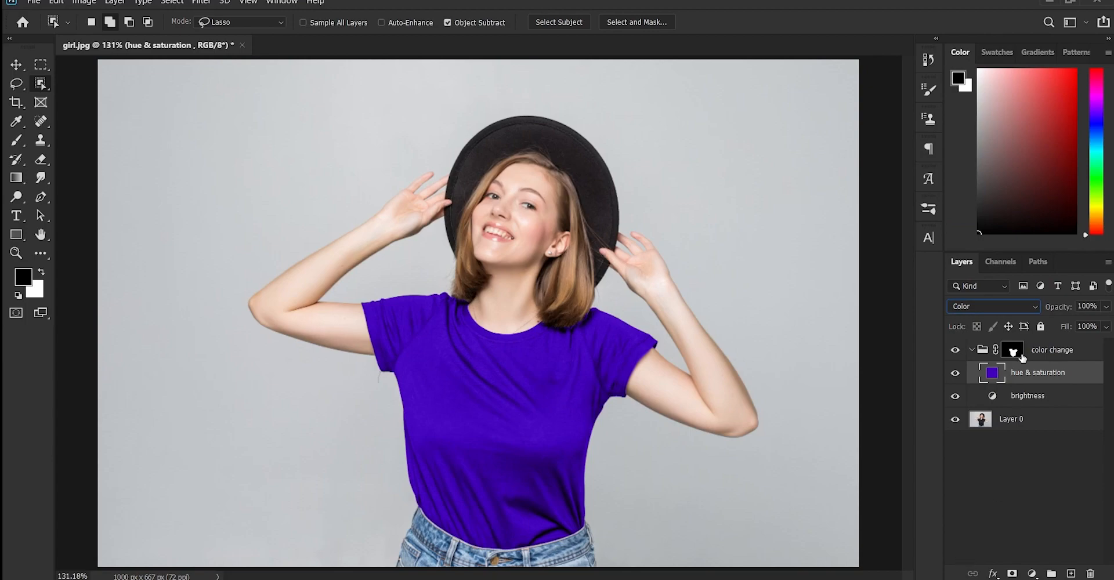
pyautogui.doubleClick(990, 374)
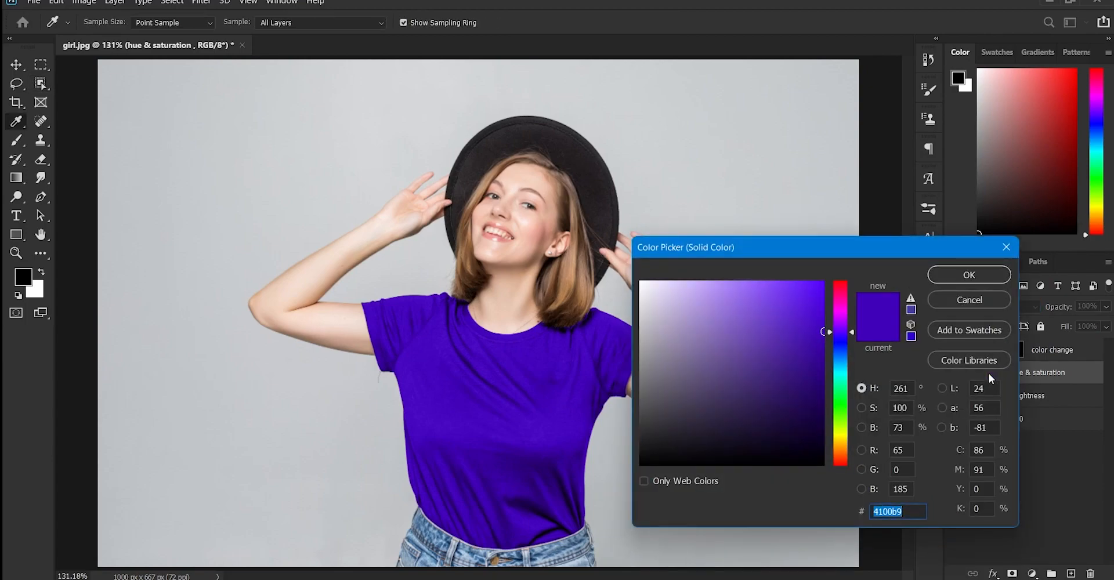
pyautogui.moveTo(765, 246); pyautogui.dragTo(871, 212)
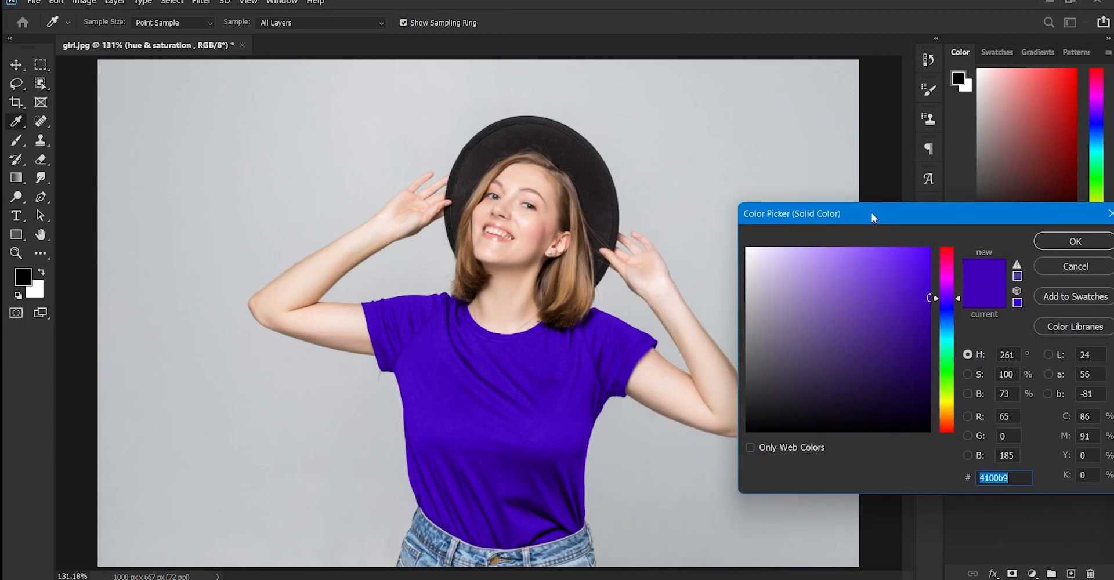
pyautogui.click(1047, 266)
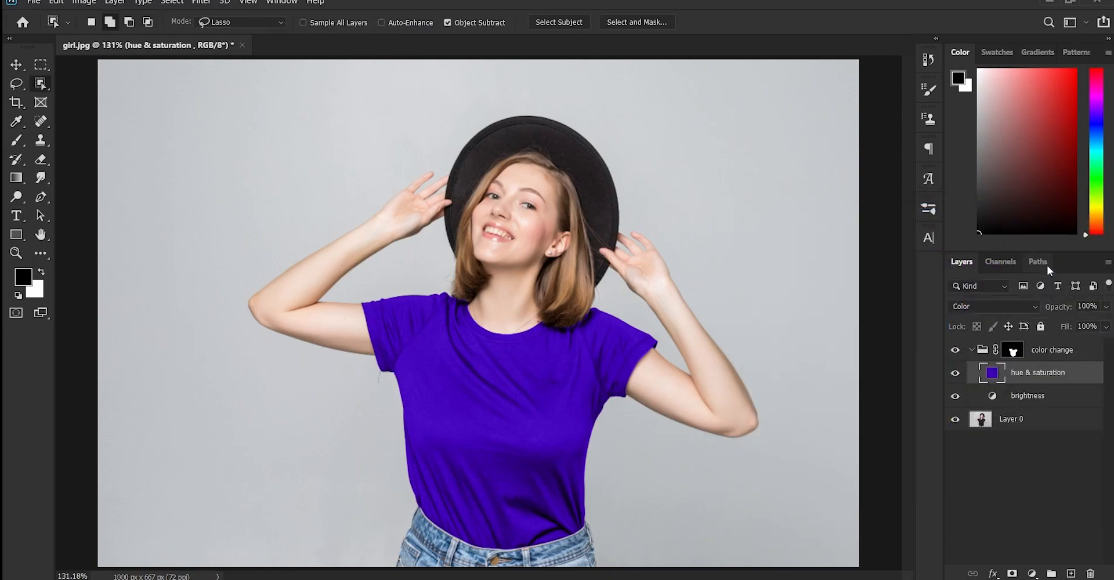
# Change the "hue & saturation" fill color to green 00ff84, with hue 151° and brightness 100%
pyautogui.doubleClick(990, 376)
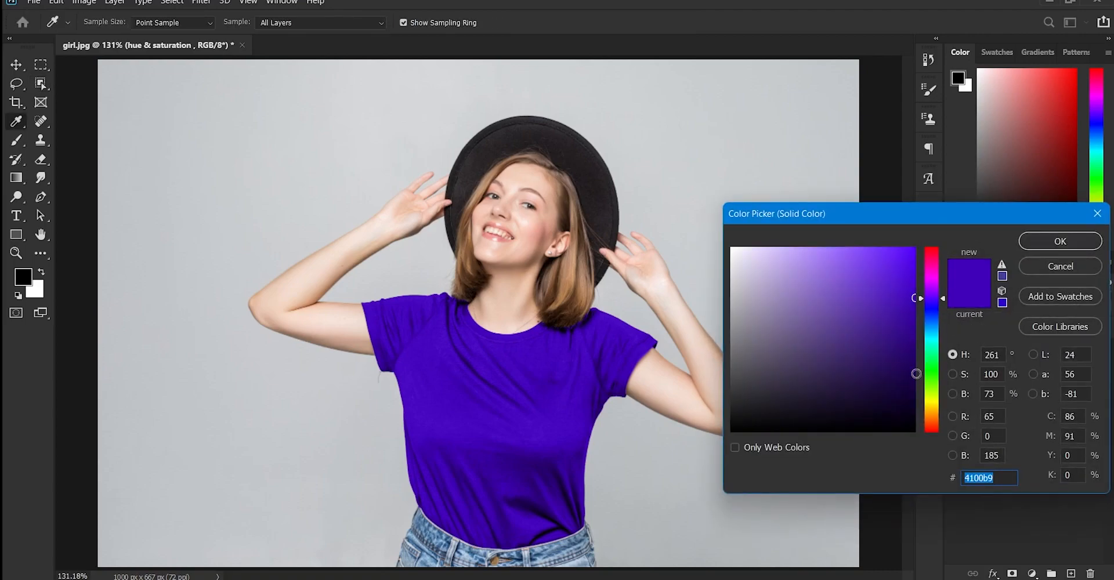
pyautogui.moveTo(925, 295); pyautogui.dragTo(928, 354)
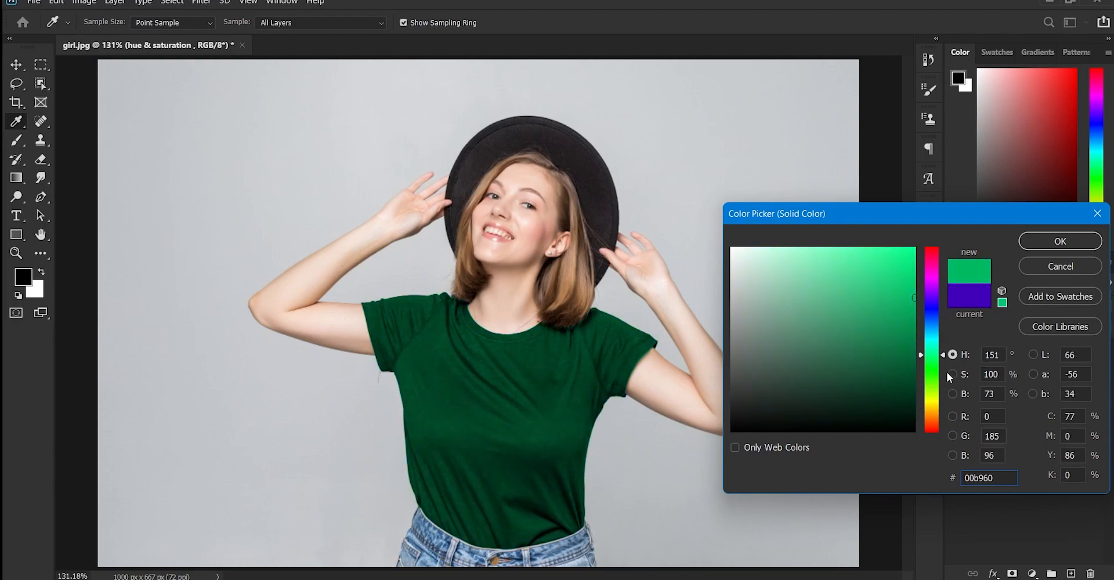
pyautogui.click(1001, 397)
pyautogui.write('100')
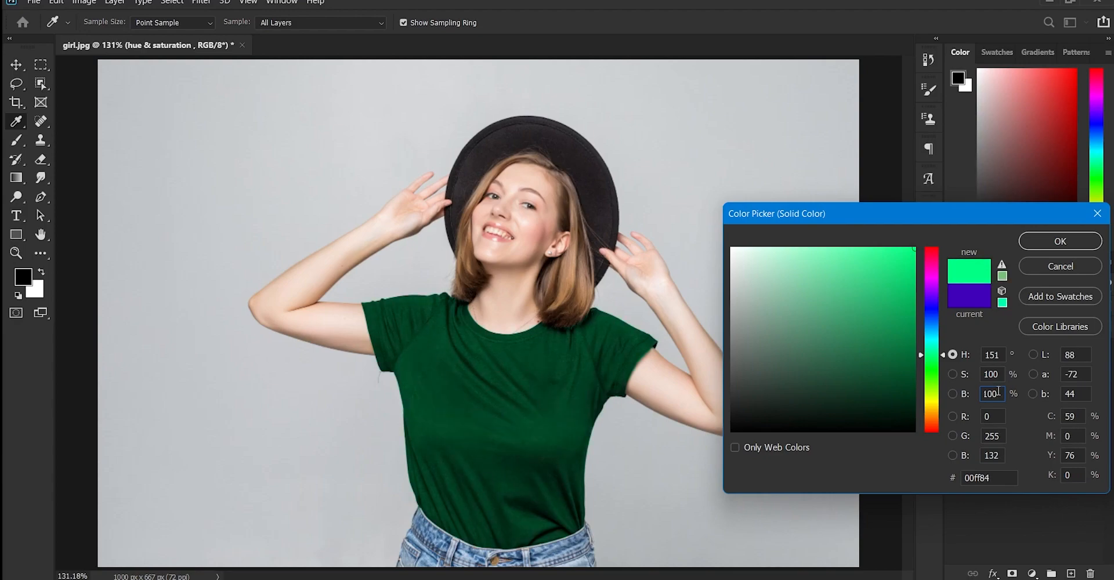
pyautogui.press('Return')
pyautogui.doubleClick(990, 376)
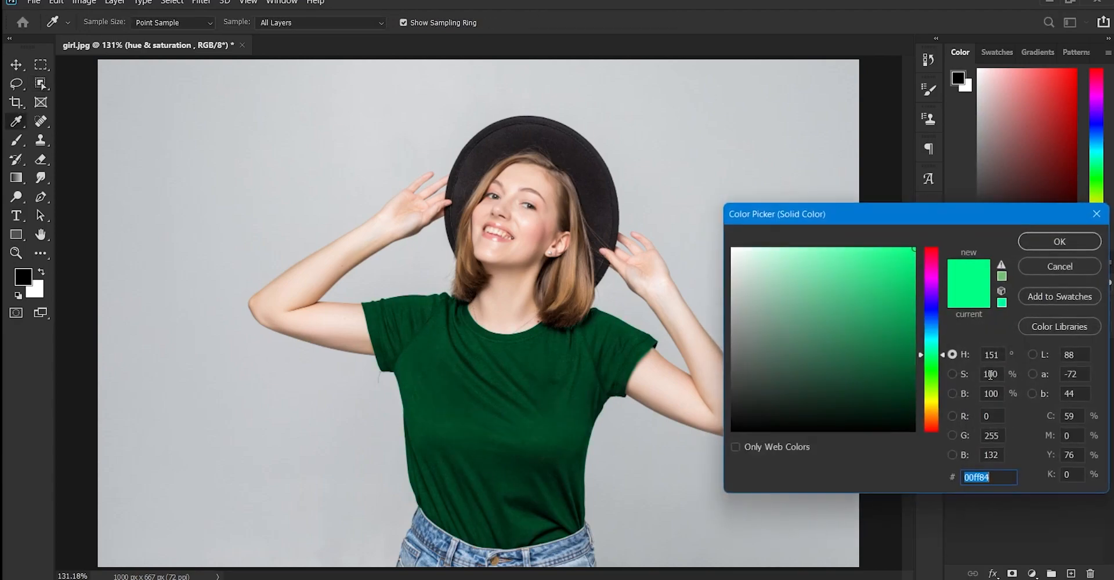
pyautogui.click(1059, 296)
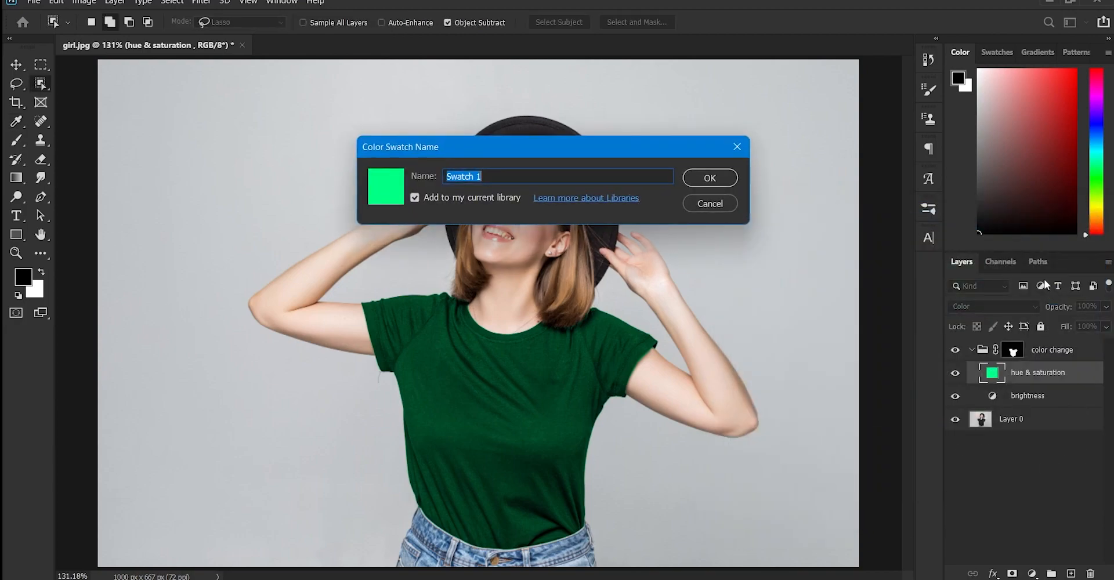
pyautogui.click(714, 207)
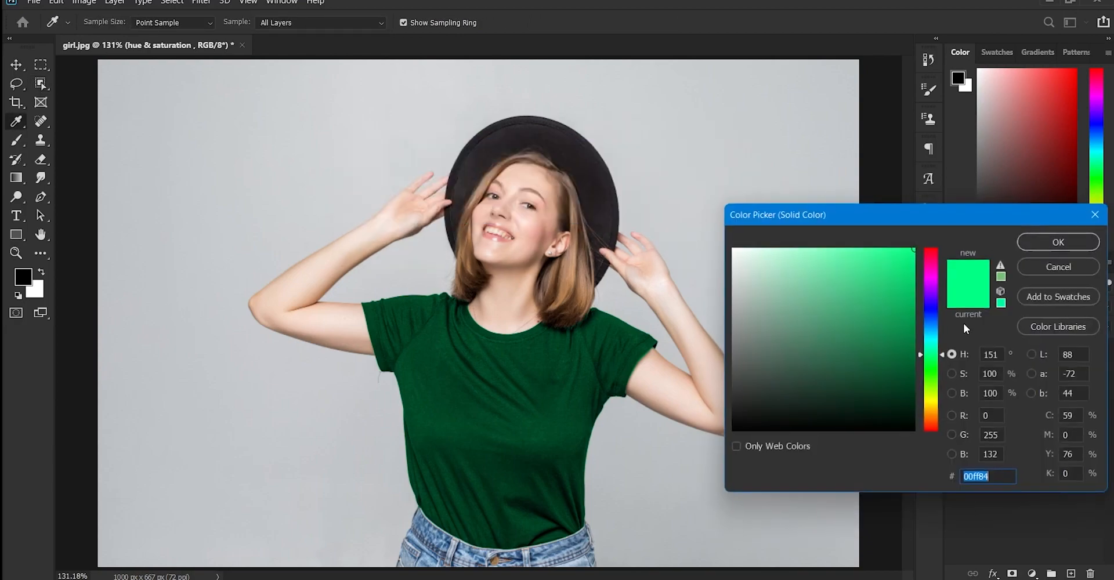
pyautogui.click(1028, 266)
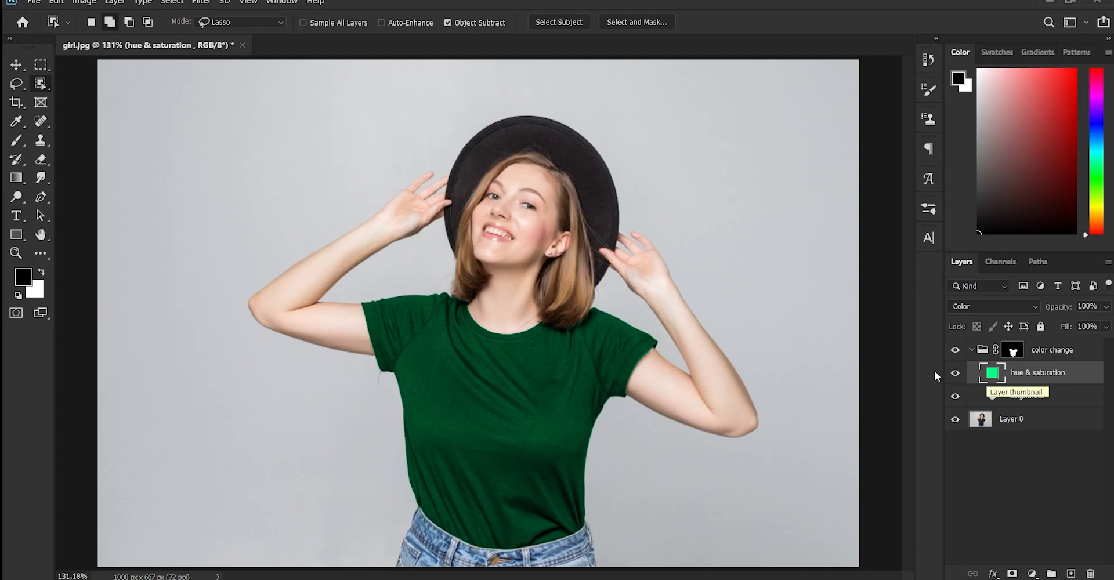
# Try red ff0000 as the "hue & saturation" fill color, and settle on bright green 00ff0c
pyautogui.doubleClick(990, 377)
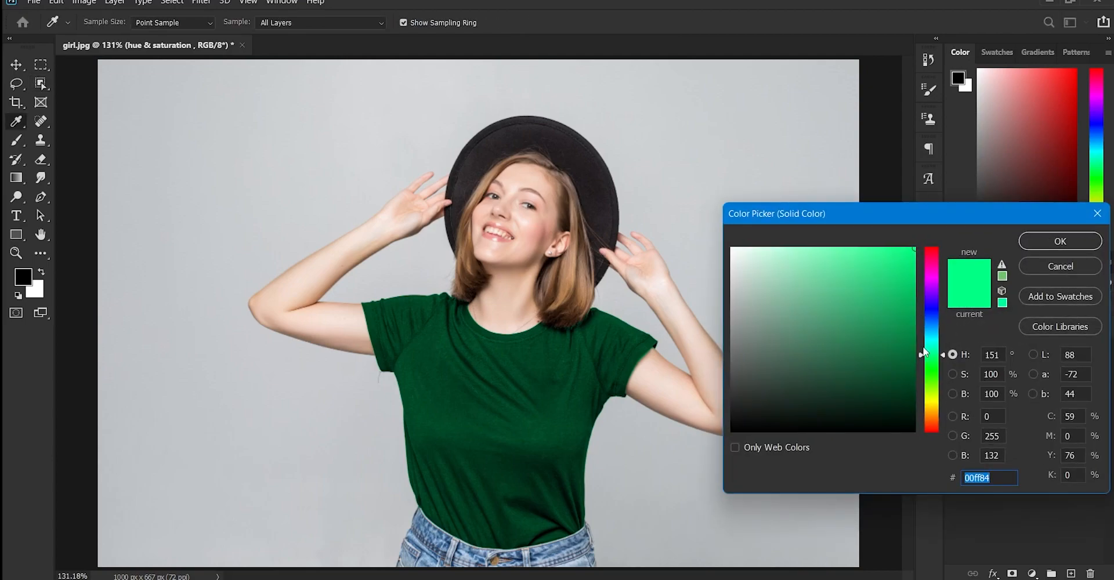
pyautogui.moveTo(926, 381); pyautogui.dragTo(934, 248)
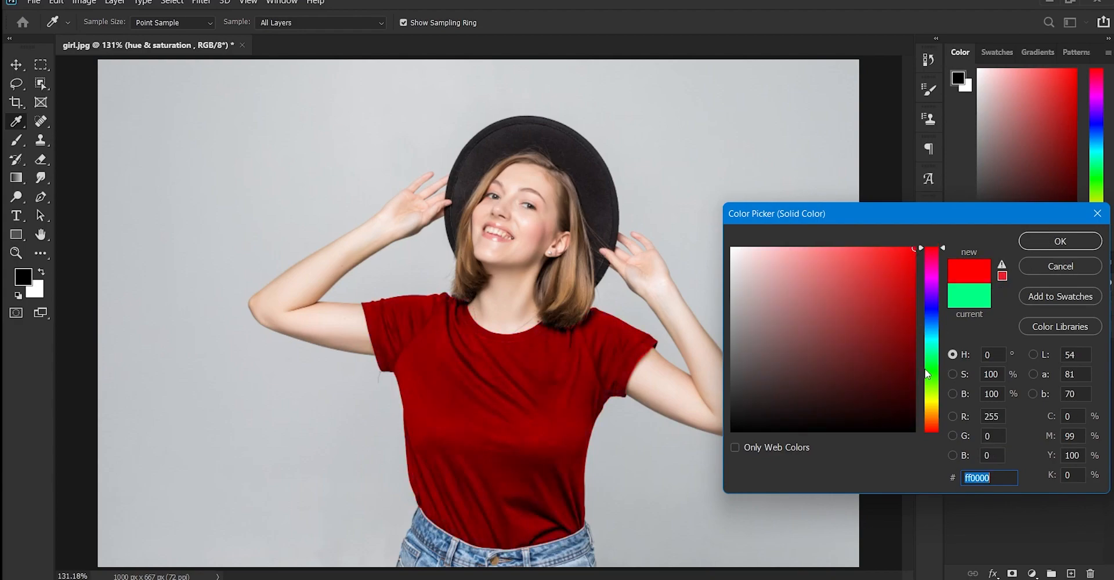
pyautogui.click(927, 369)
pyautogui.click(1040, 242)
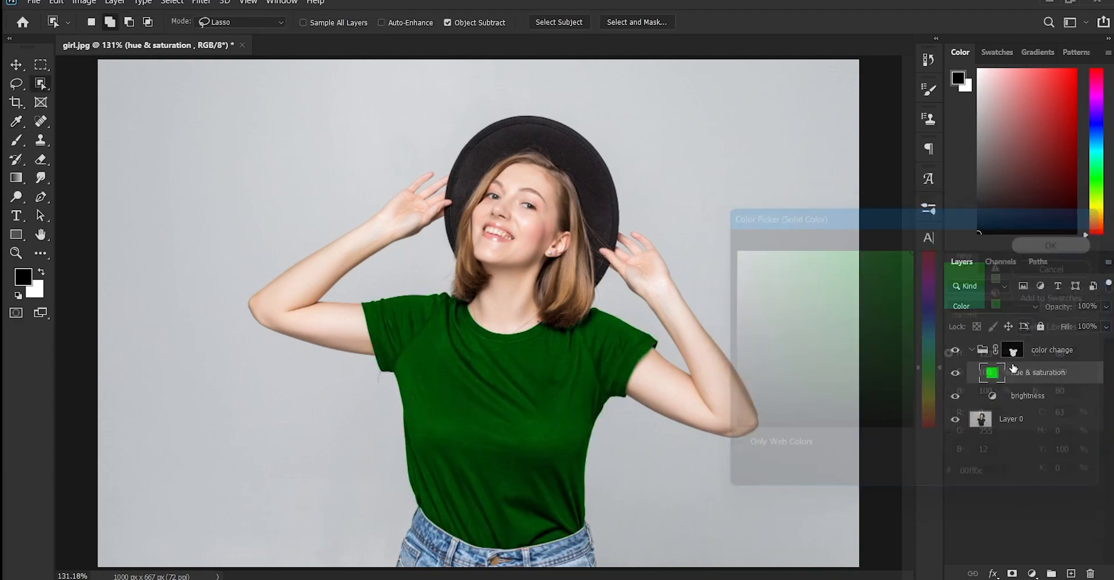
# Brighten the T-shirt by setting the midtone input level of the "brightness" Levels adjustment to 2.22
pyautogui.doubleClick(993, 395)
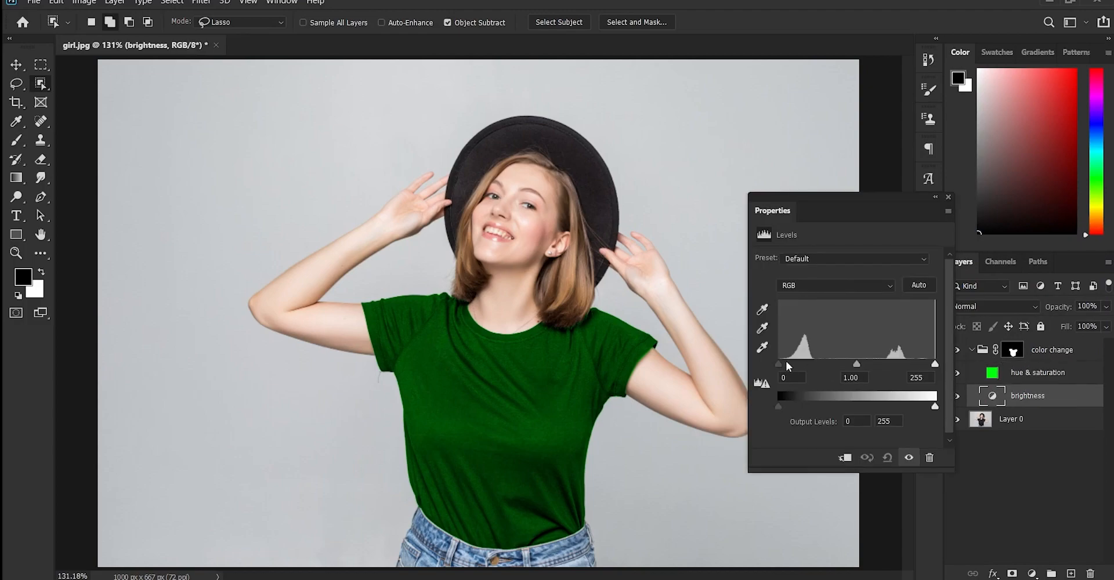
pyautogui.moveTo(780, 362)
pyautogui.mouseDown()
pyautogui.moveTo(792, 362)
pyautogui.moveTo(777, 362)
pyautogui.mouseUp()
pyautogui.moveTo(858, 364); pyautogui.dragTo(813, 361)
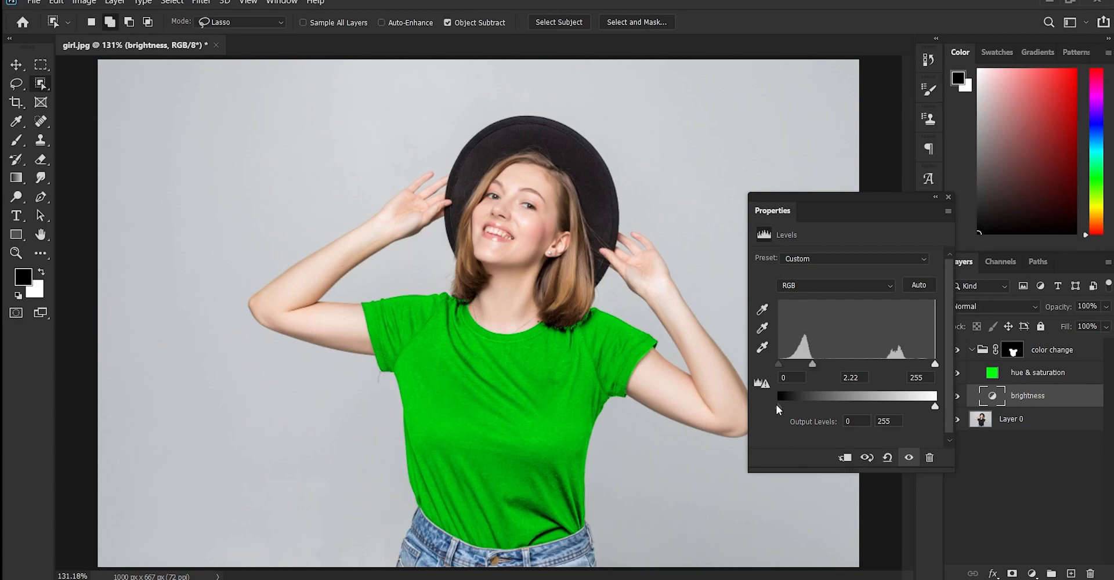
# Try raising the black output level of the Levels adjustment to 46, and restore the output range to 0 and 255
pyautogui.moveTo(777, 406)
pyautogui.mouseDown()
pyautogui.moveTo(796, 405)
pyautogui.moveTo(780, 403)
pyautogui.mouseUp()
pyautogui.moveTo(934, 406)
pyautogui.mouseDown()
pyautogui.moveTo(859, 408)
pyautogui.moveTo(934, 409)
pyautogui.mouseUp()
pyautogui.moveTo(779, 403); pyautogui.dragTo(787, 404)
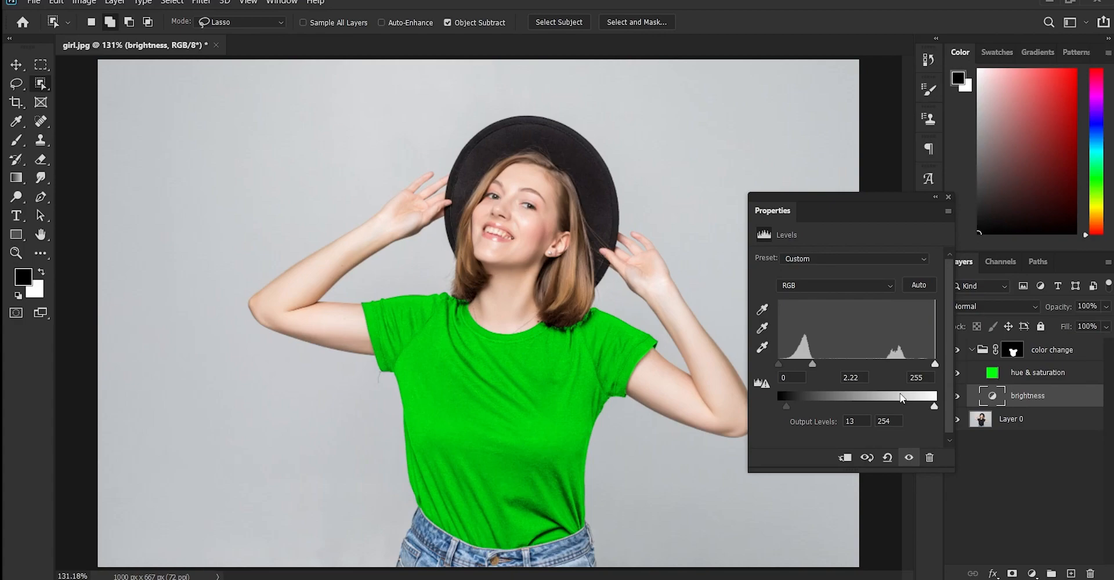
pyautogui.moveTo(934, 407)
pyautogui.mouseDown()
pyautogui.moveTo(855, 406)
pyautogui.moveTo(934, 407)
pyautogui.mouseUp()
pyautogui.moveTo(930, 407); pyautogui.dragTo(936, 409)
pyautogui.moveTo(787, 406); pyautogui.dragTo(803, 405)
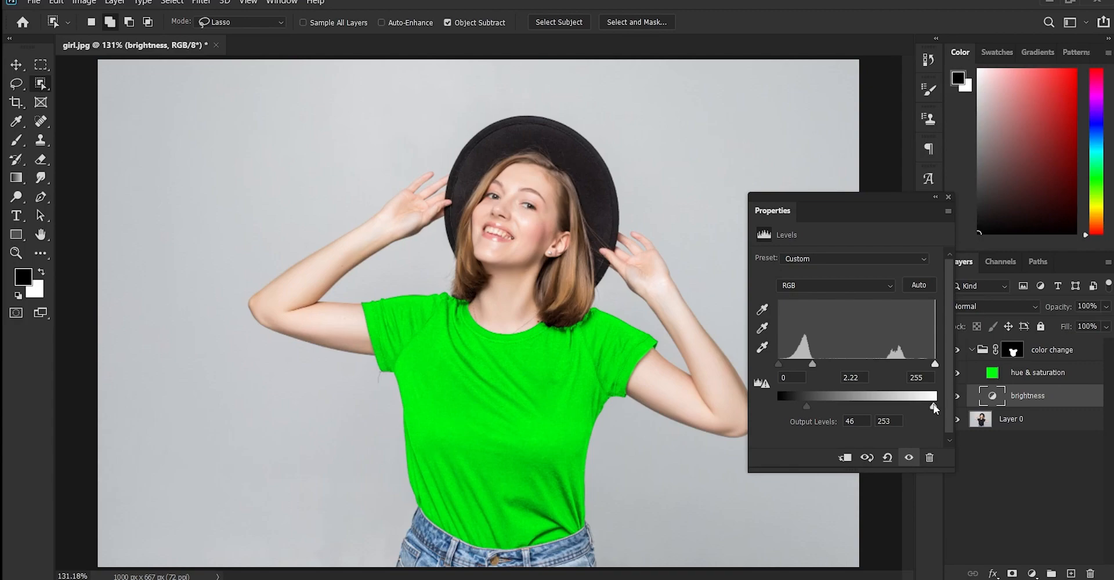
pyautogui.moveTo(934, 407); pyautogui.dragTo(958, 405)
pyautogui.moveTo(805, 402); pyautogui.dragTo(761, 398)
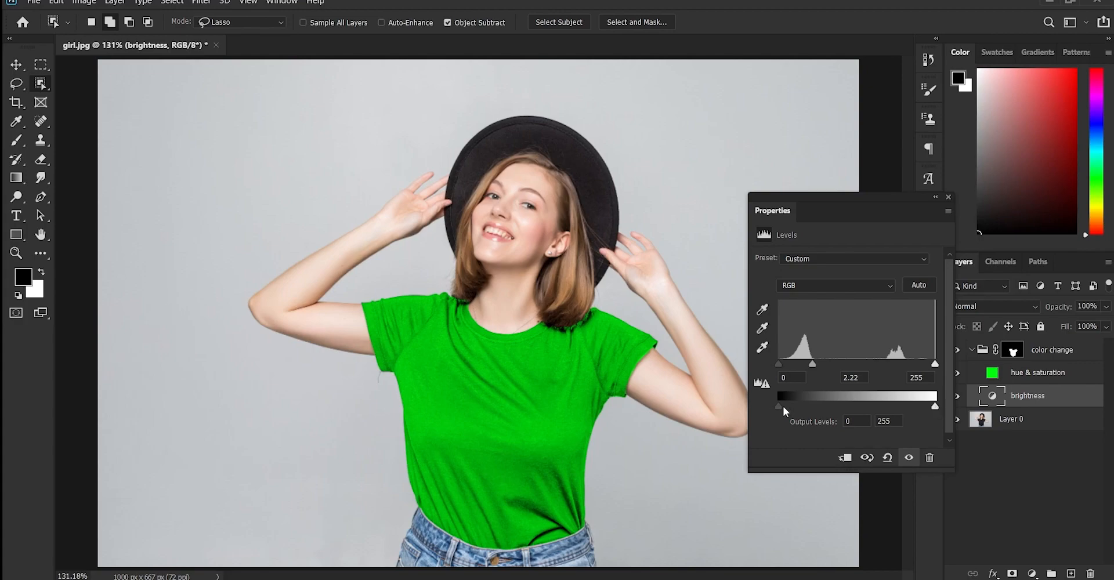
# Set the Levels midtone input to 1.88 and the output levels to 0 and 254 on the "brightness" layer
pyautogui.moveTo(783, 406)
pyautogui.mouseDown()
pyautogui.moveTo(808, 405)
pyautogui.moveTo(773, 403)
pyautogui.moveTo(788, 404)
pyautogui.mouseUp()
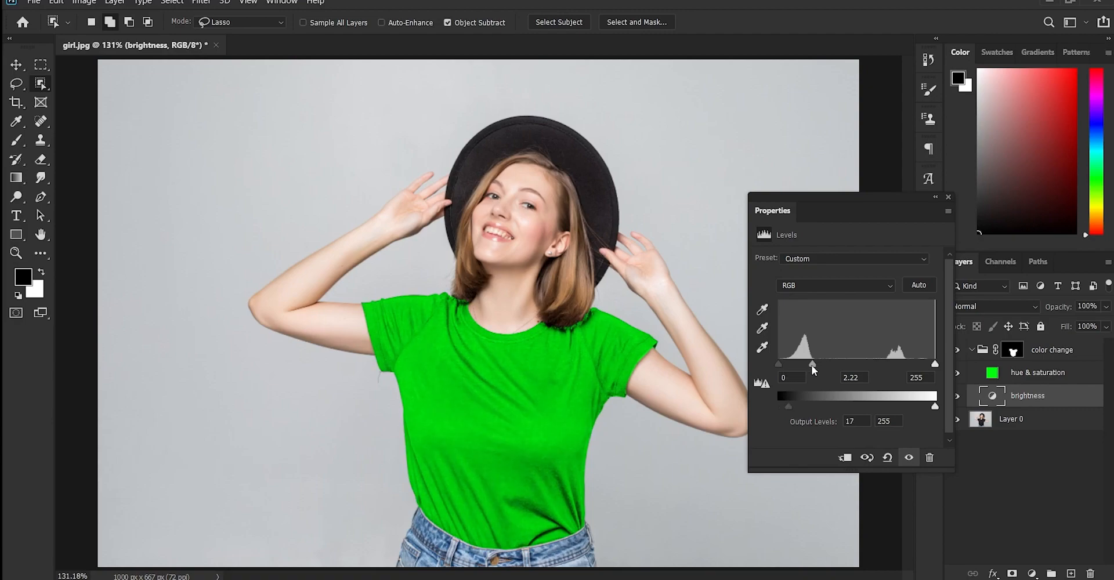
pyautogui.moveTo(813, 365)
pyautogui.mouseDown()
pyautogui.moveTo(801, 364)
pyautogui.moveTo(842, 363)
pyautogui.moveTo(822, 360)
pyautogui.mouseUp()
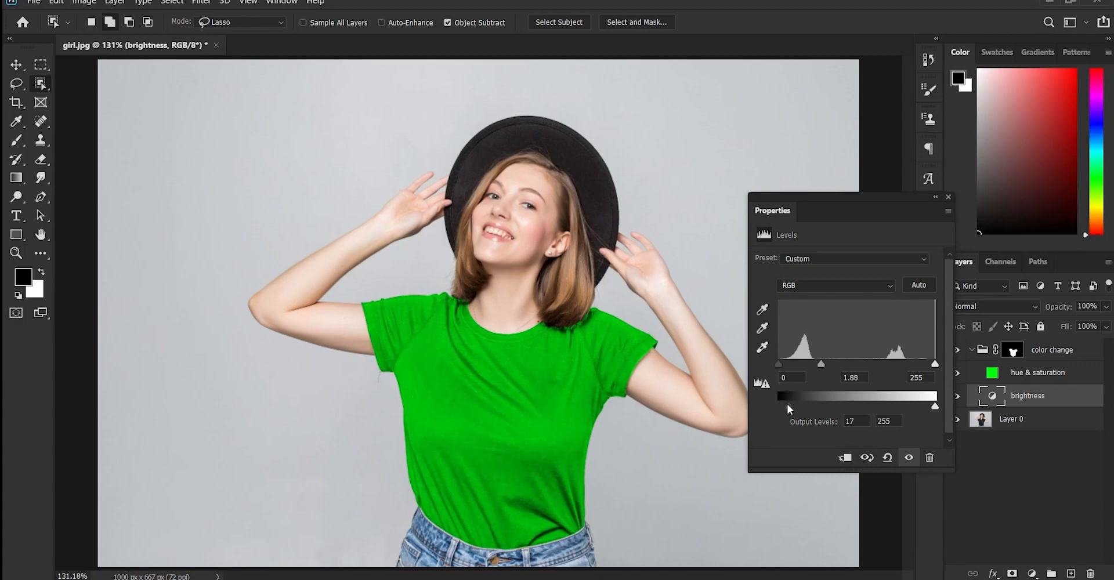
pyautogui.moveTo(788, 404); pyautogui.dragTo(774, 397)
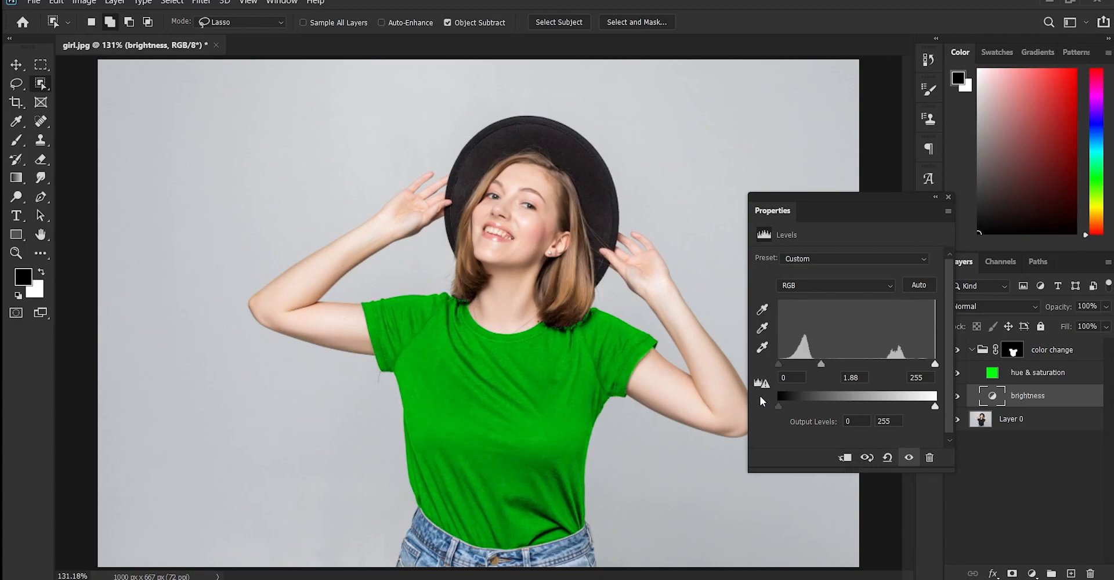
pyautogui.moveTo(936, 407); pyautogui.dragTo(895, 408)
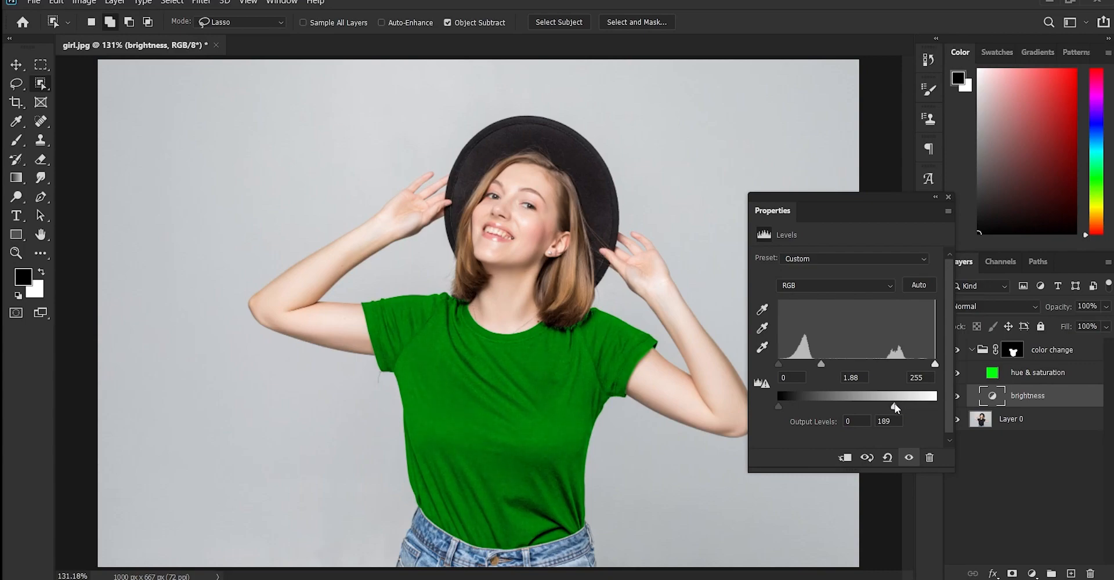
pyautogui.moveTo(903, 406); pyautogui.dragTo(935, 403)
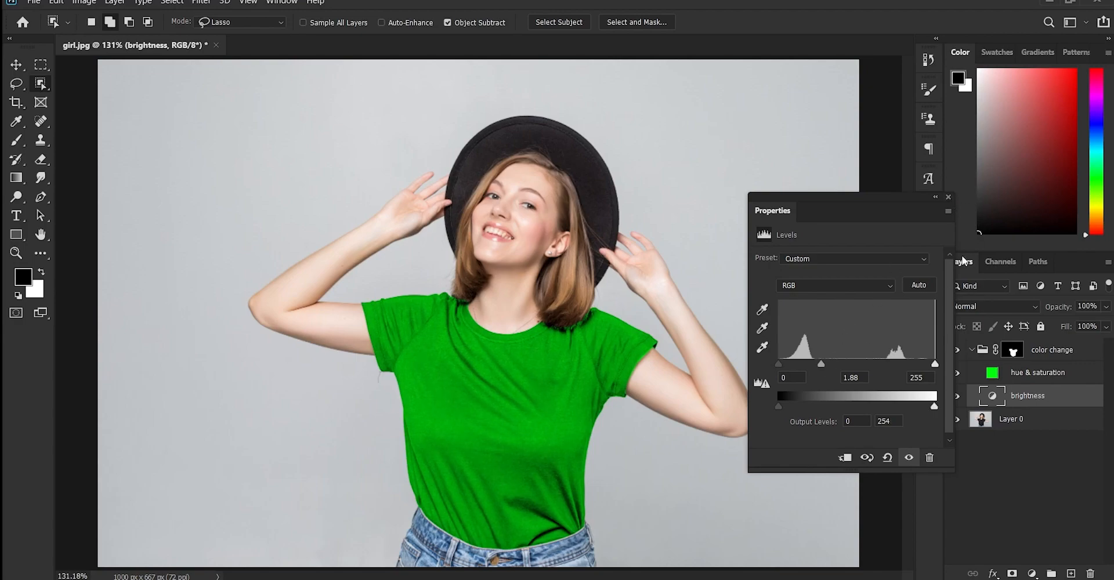
pyautogui.click(948, 198)
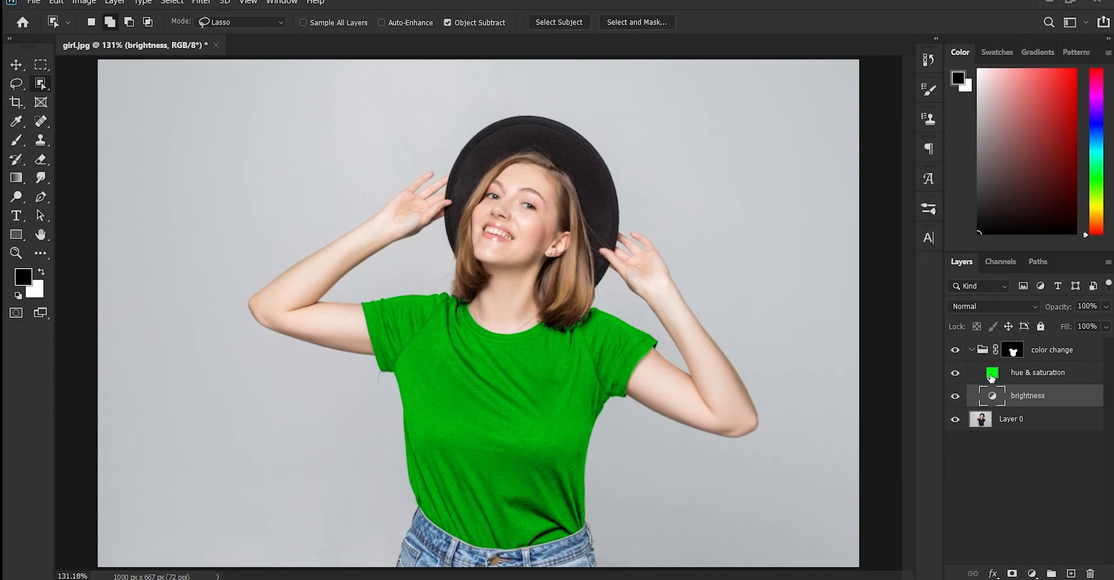
# Change the "hue & saturation" fill color to white (ffffff)
pyautogui.doubleClick(992, 373)
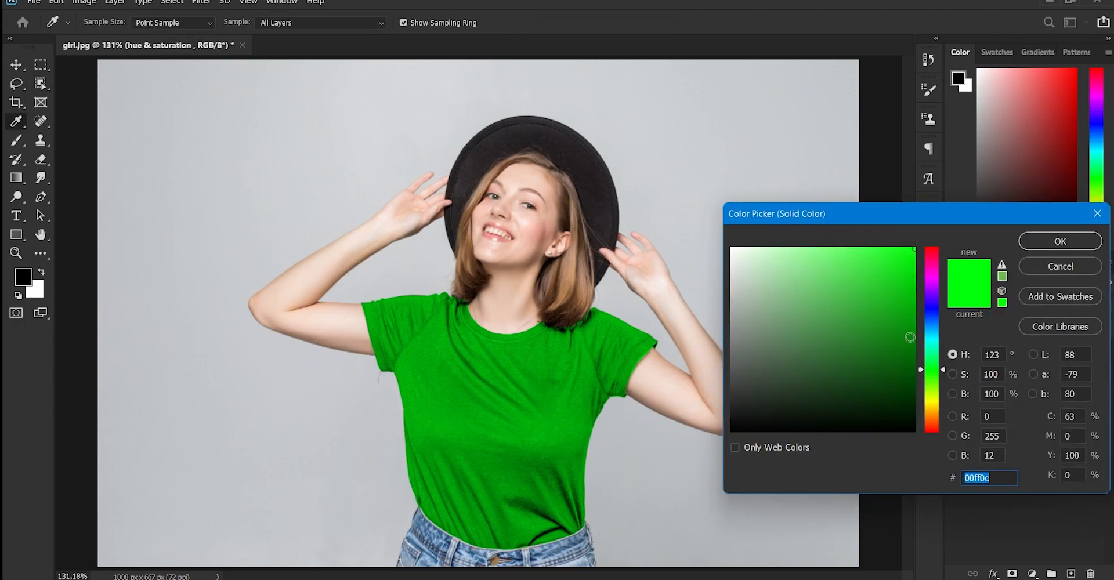
pyautogui.moveTo(923, 290); pyautogui.dragTo(936, 335)
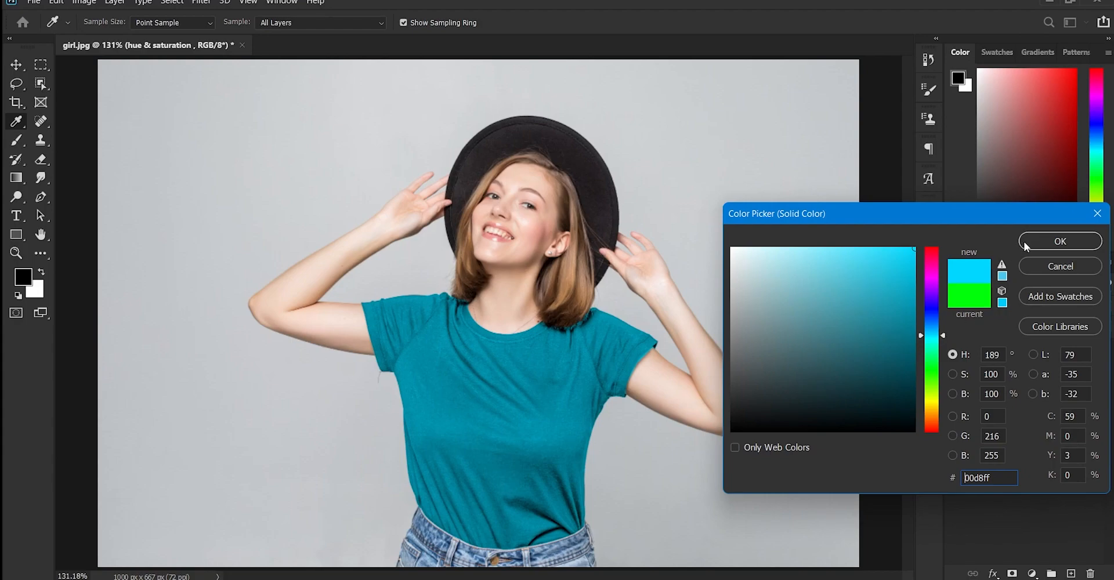
pyautogui.click(774, 264)
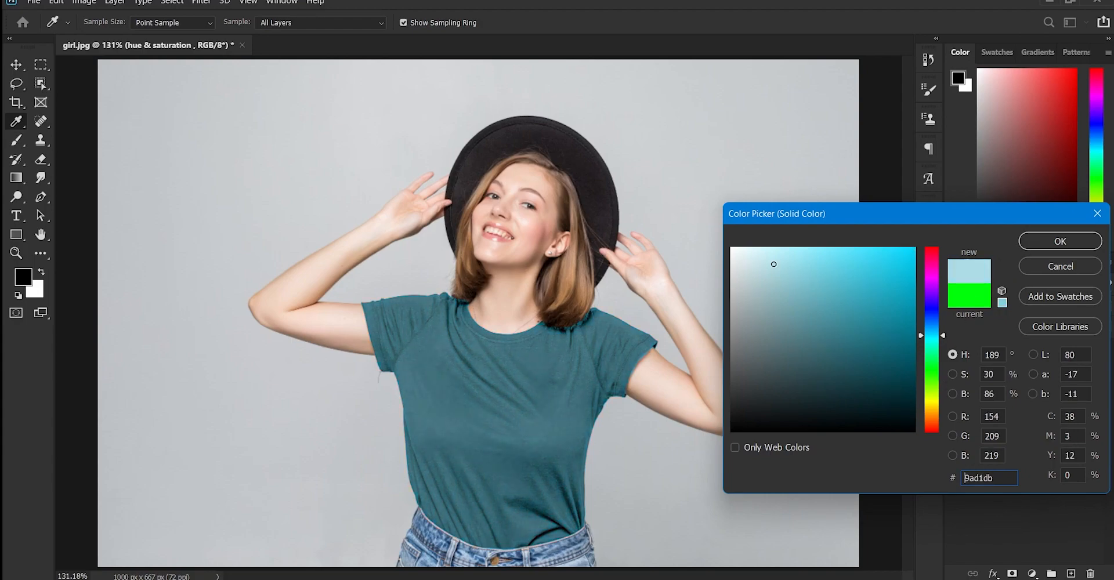
pyautogui.moveTo(773, 264)
pyautogui.mouseDown()
pyautogui.moveTo(727, 246)
pyautogui.moveTo(728, 348)
pyautogui.moveTo(744, 234)
pyautogui.moveTo(722, 231)
pyautogui.mouseUp()
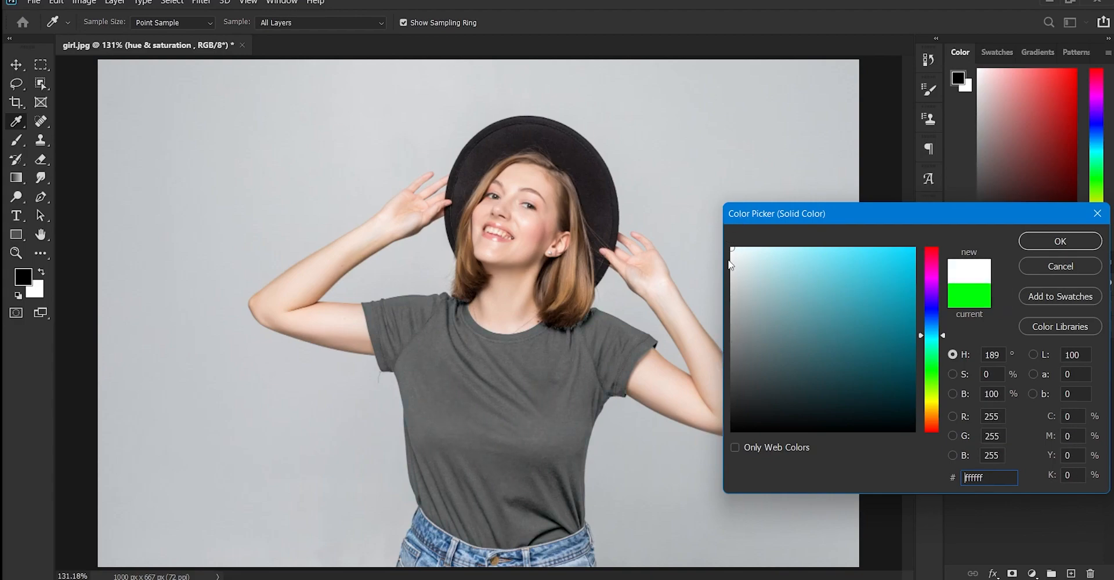
pyautogui.click(1028, 241)
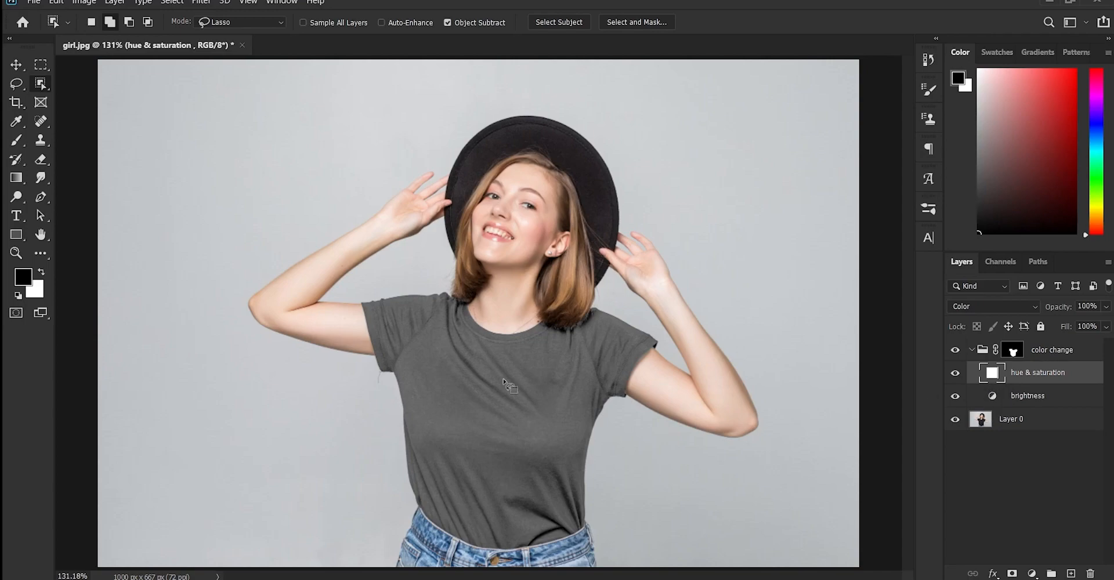
# Turn the T-shirt near white by setting the "brightness" Levels white input to 79 and the output levels to 144 and 255
pyautogui.doubleClick(992, 395)
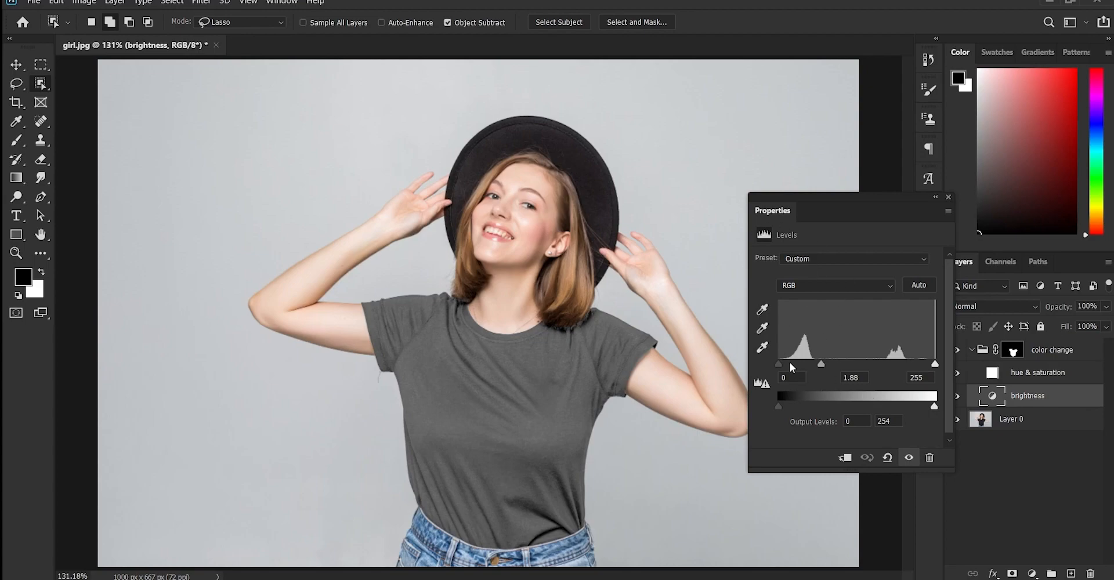
pyautogui.moveTo(934, 364); pyautogui.dragTo(827, 358)
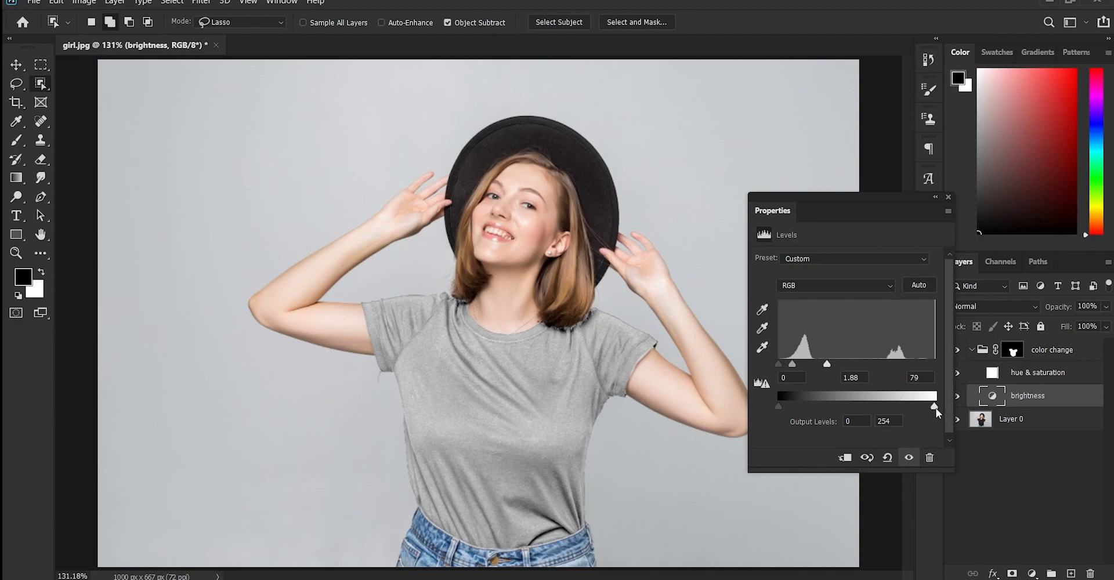
pyautogui.moveTo(936, 408)
pyautogui.mouseDown()
pyautogui.moveTo(906, 408)
pyautogui.moveTo(943, 408)
pyautogui.mouseUp()
pyautogui.moveTo(785, 406); pyautogui.dragTo(862, 407)
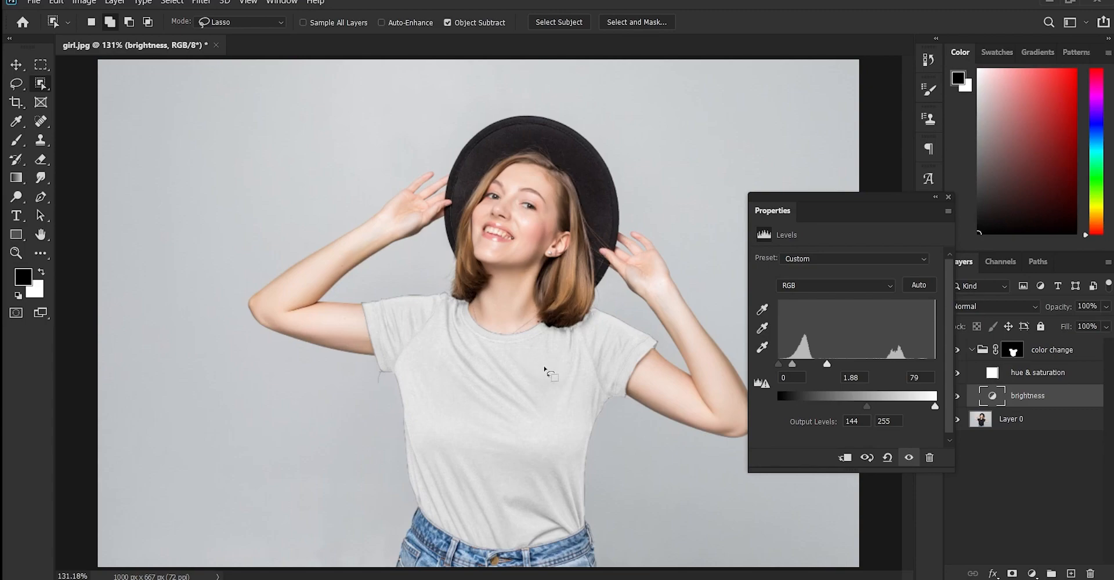
pyautogui.click(949, 198)
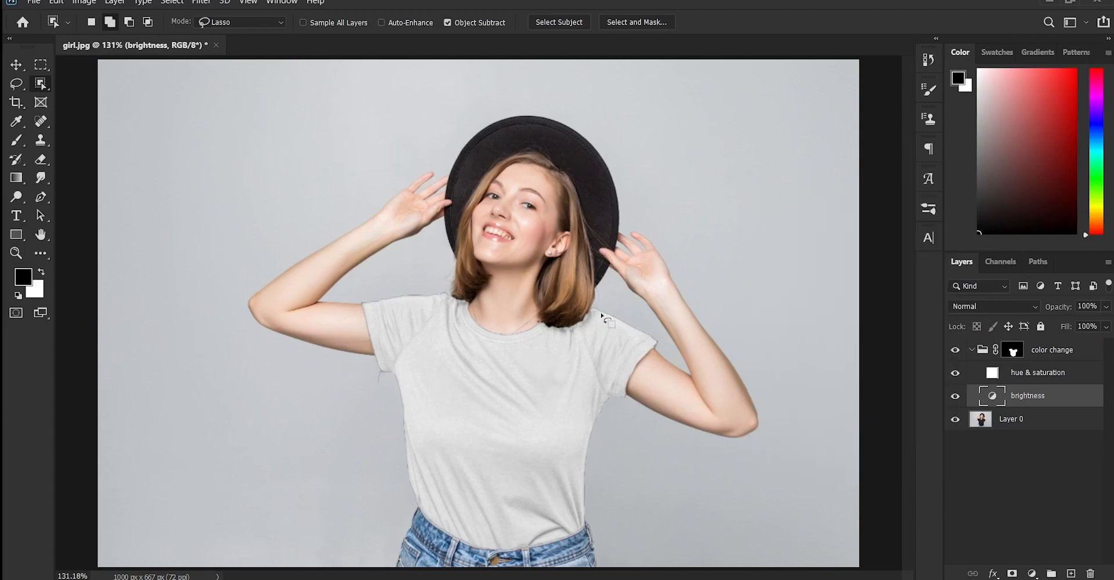
pyautogui.click(17, 64)
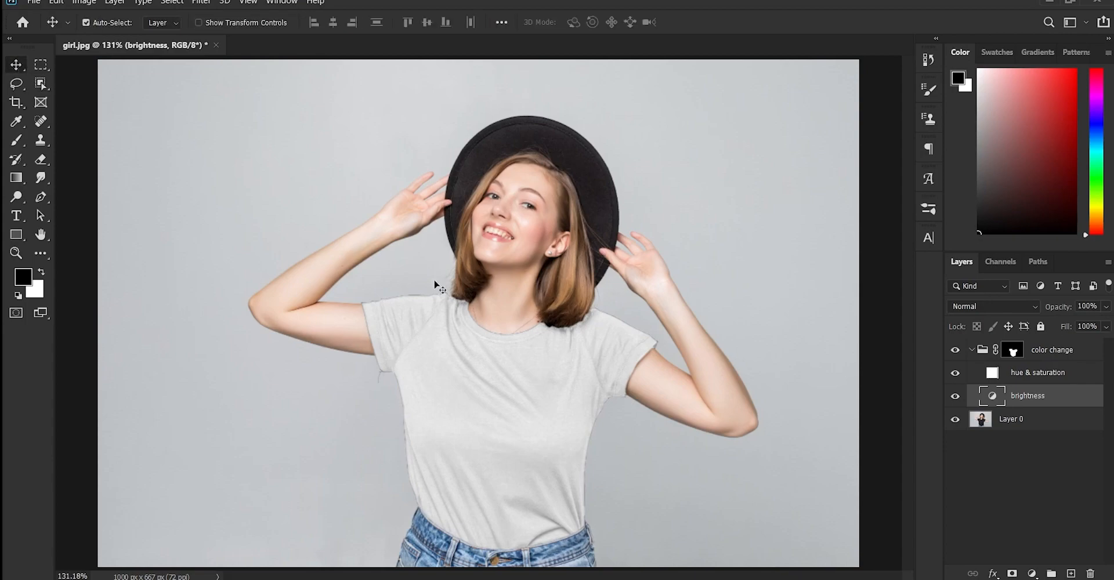